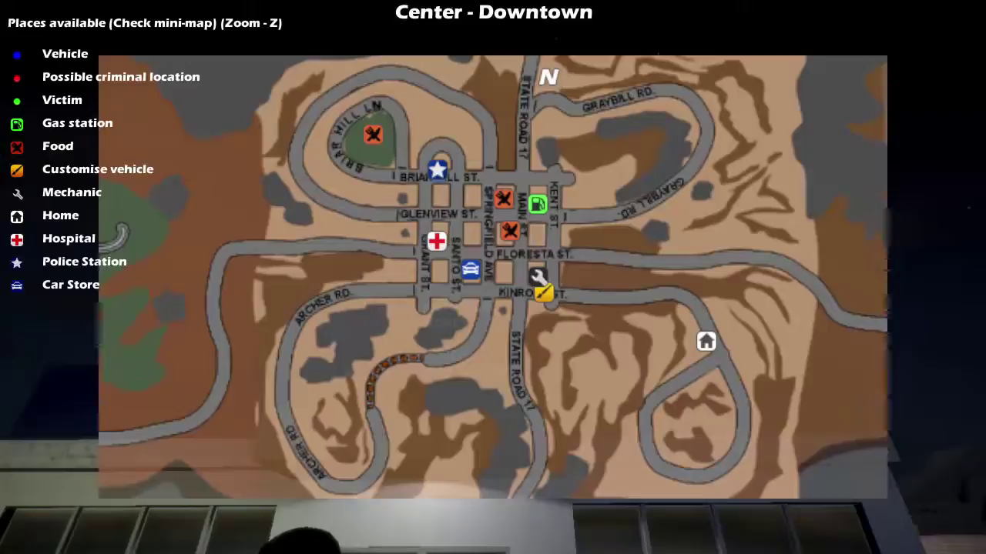
Close the city map to view the police station sign reading 'Lets learn how to modify.'
key(m)
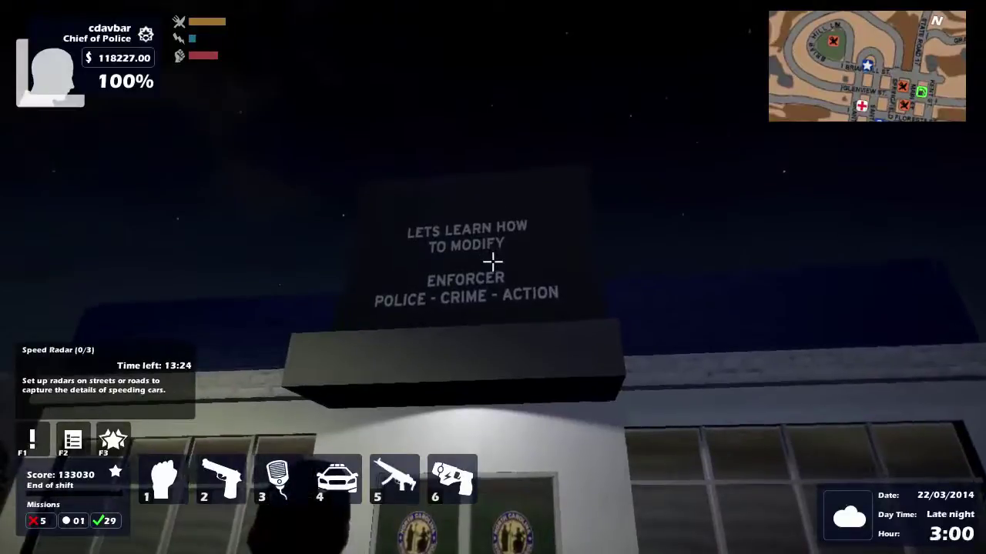
Quit the game from the pause menu and minimize Chrome
key(Escape)
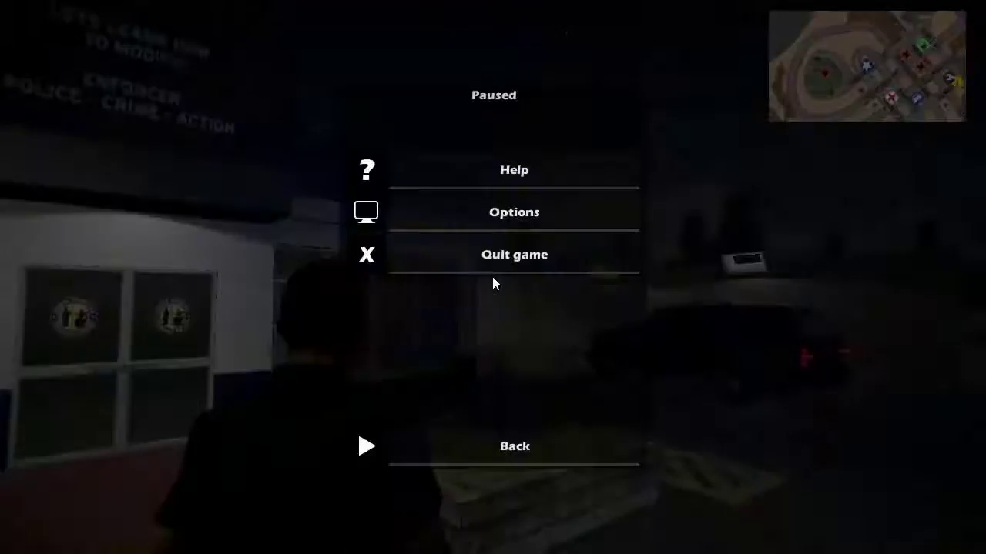
click(492, 274)
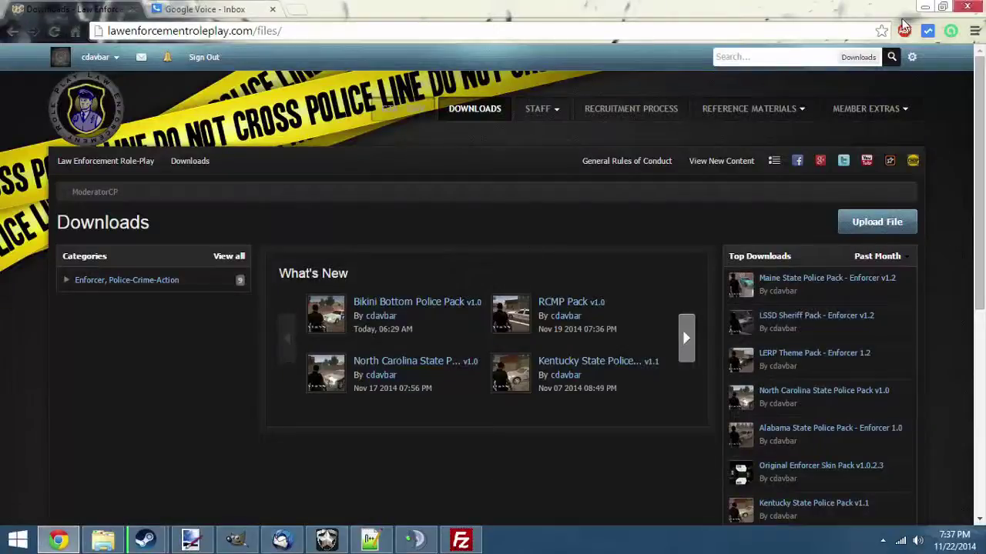
click(925, 6)
Bring up the Mod Enforcer Tutorial Files folder window
click(188, 31)
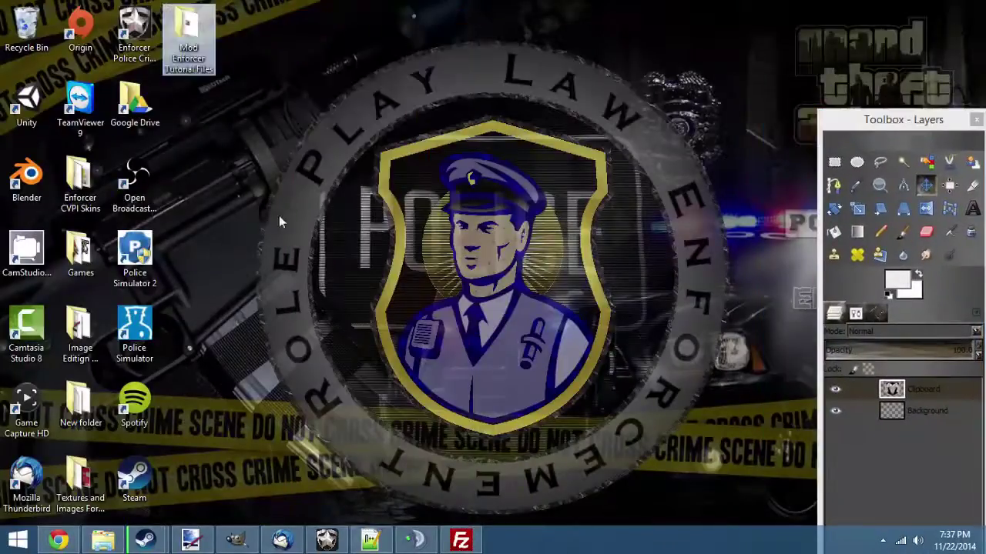
click(93, 544)
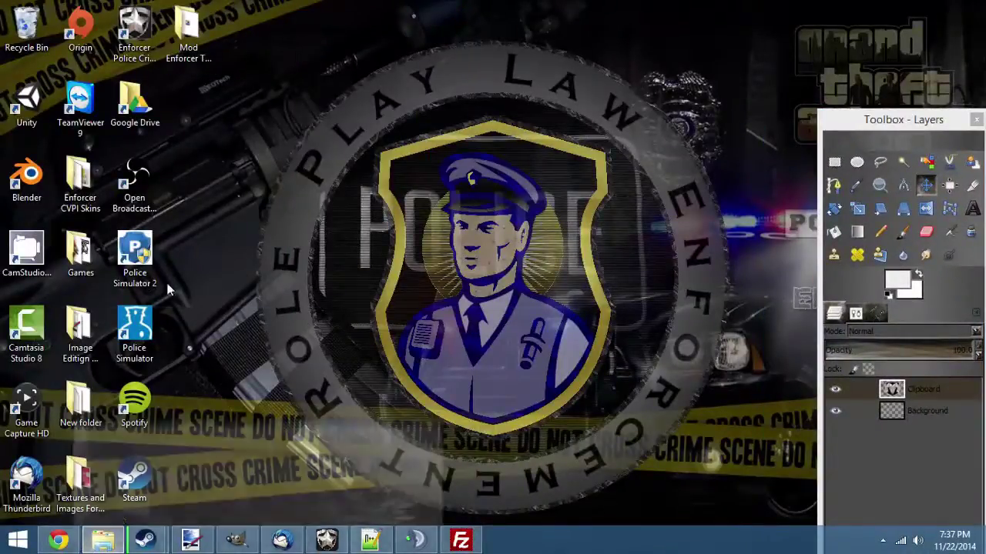
click(216, 505)
Check logo250px3.png in Paint.NET, then minimize it and select UnityAssetsExplorer.exe
click(192, 543)
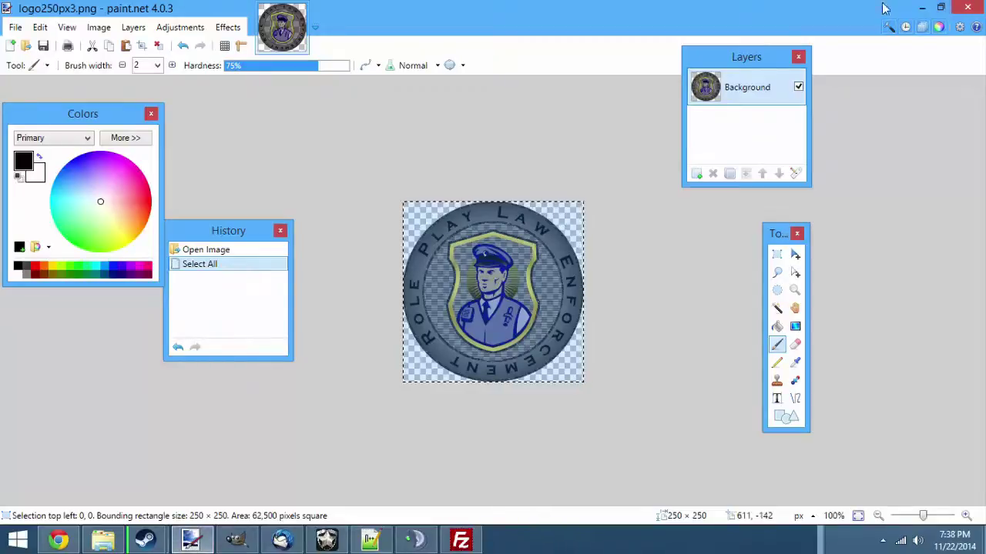
click(922, 7)
click(198, 160)
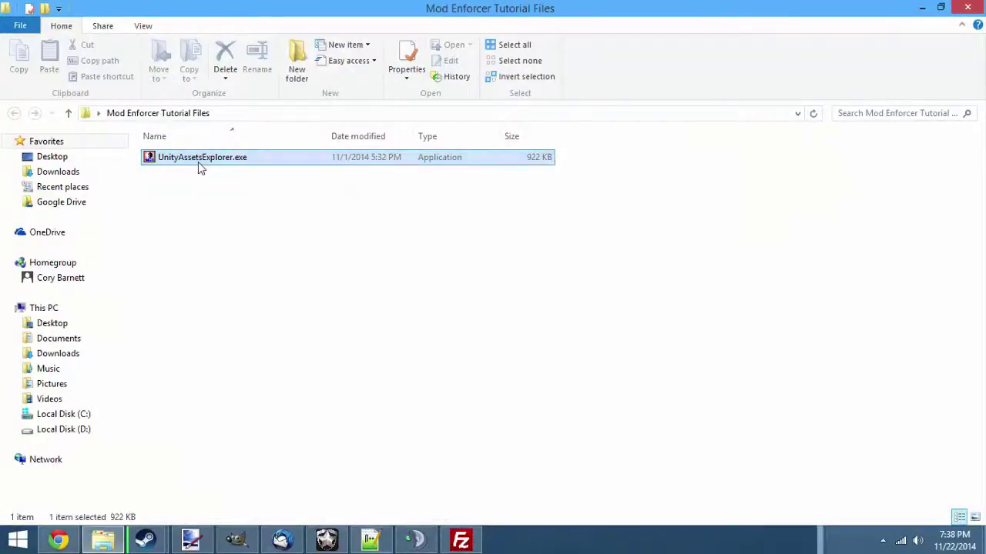
Launch UnityAssetsExplorer.exe and maximize the Unity Assets Explorer v1.4 window
double_click(191, 167)
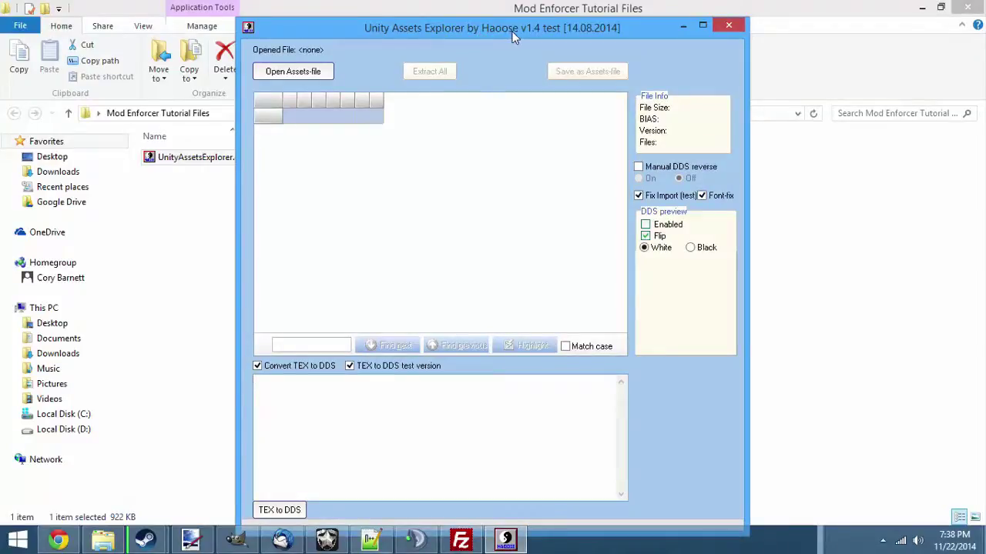
drag(394, 29, 985, 31)
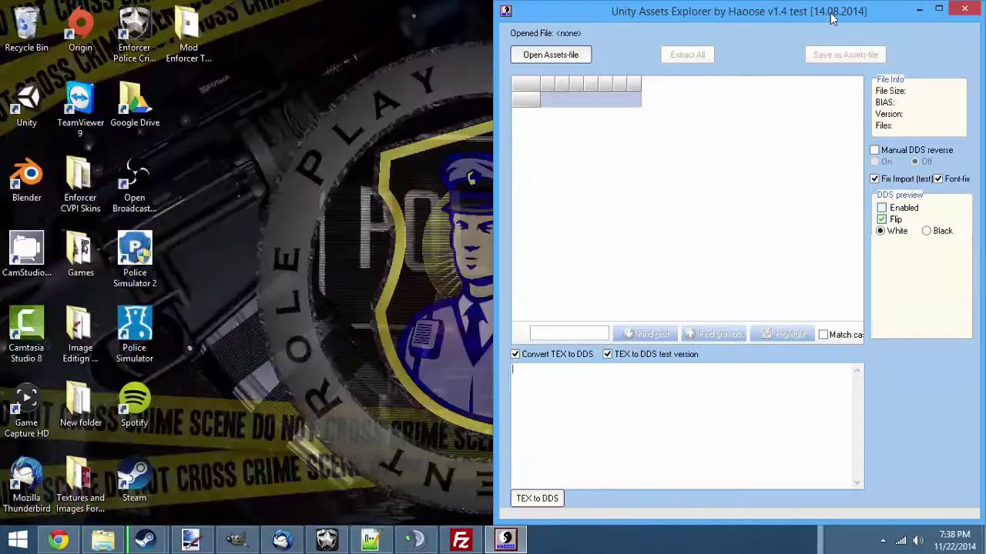
drag(840, 10, 2, 9)
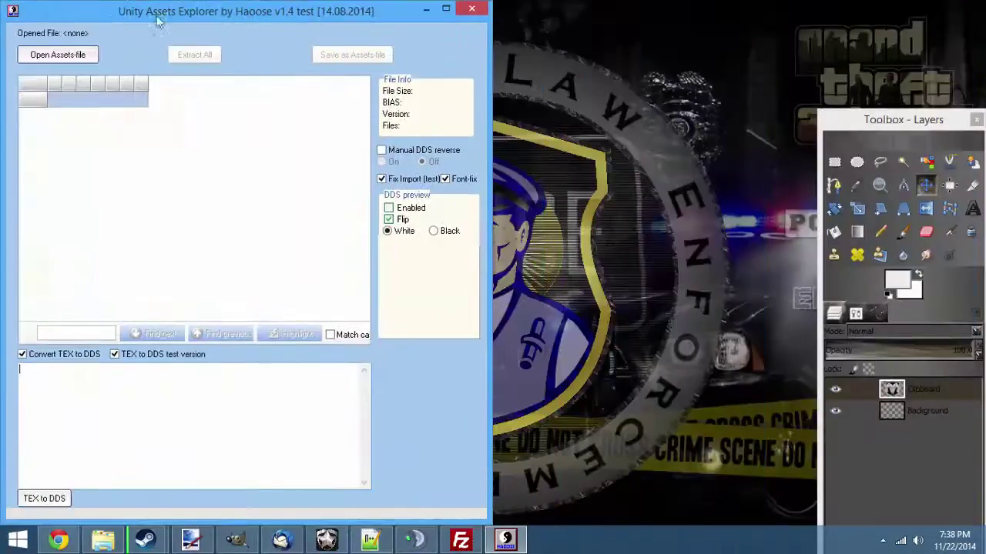
click(451, 11)
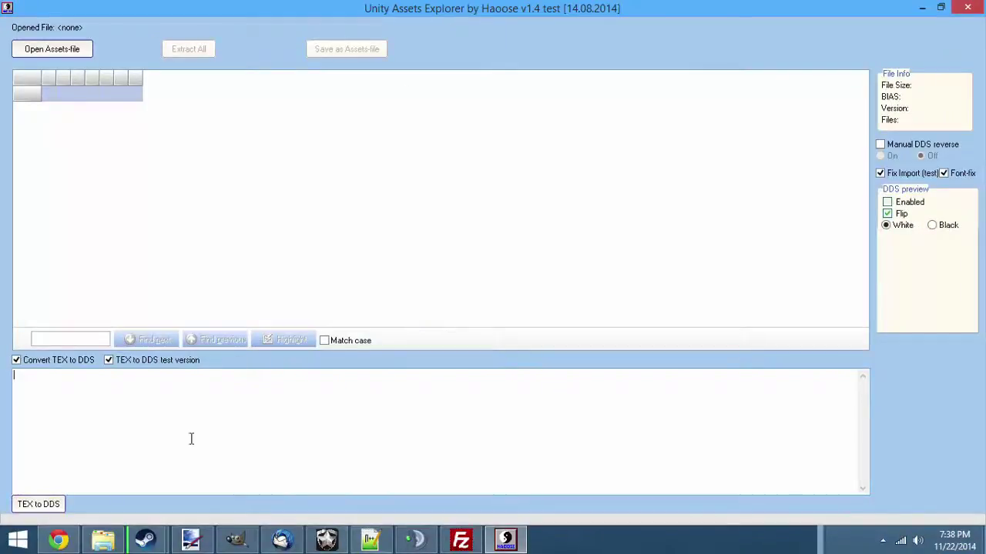
mouse_move(236, 539)
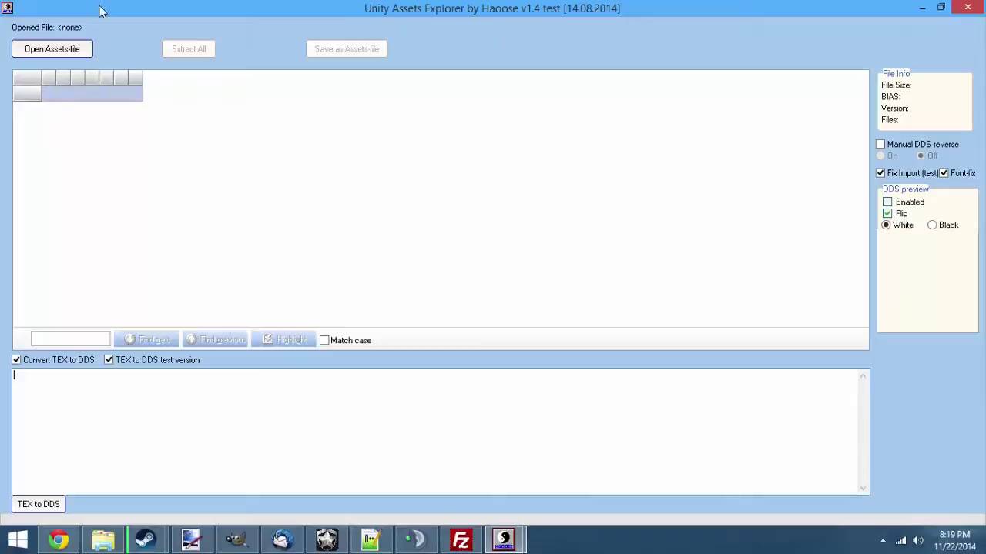
click(32, 47)
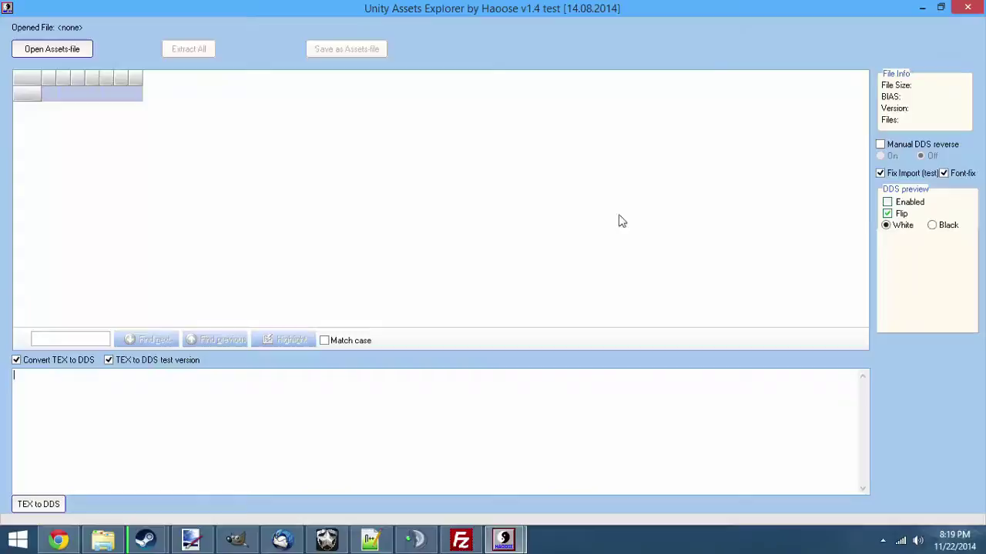
Open Enforcer_Data's sharedassets3.assets, listing its 56 materials and textures
click(56, 48)
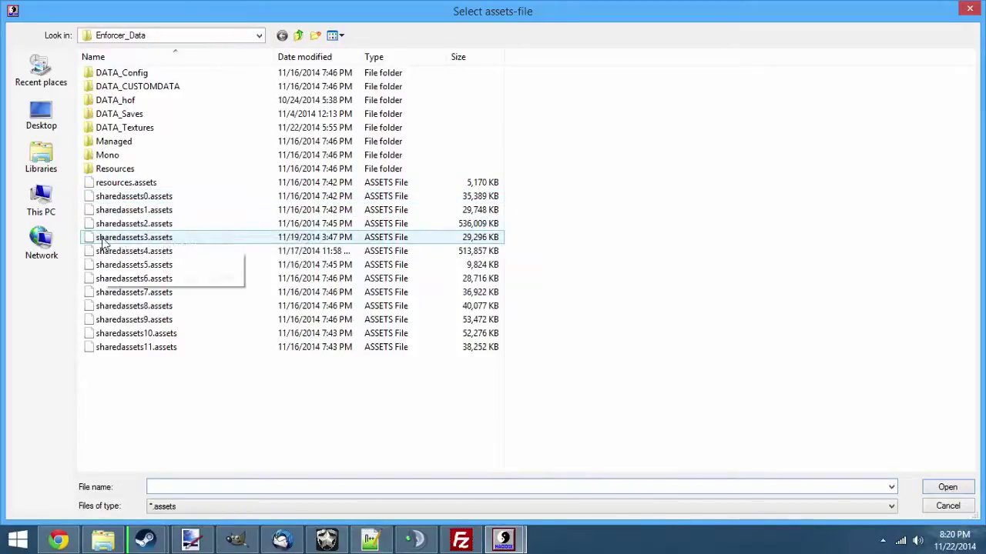
double_click(160, 239)
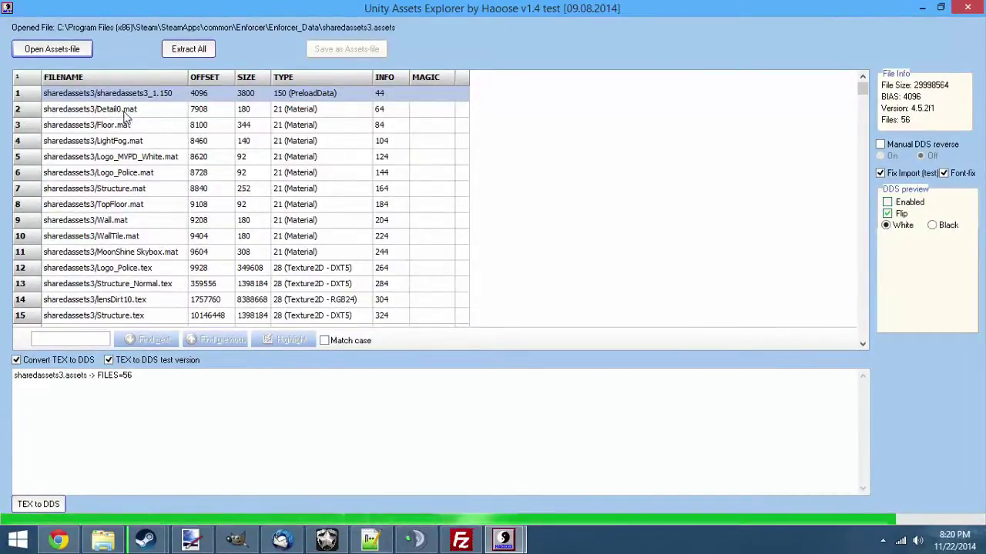
Browse the sharedassets3 asset list and select the Logo_MVPD_White.tex texture
click(171, 160)
click(165, 252)
click(160, 300)
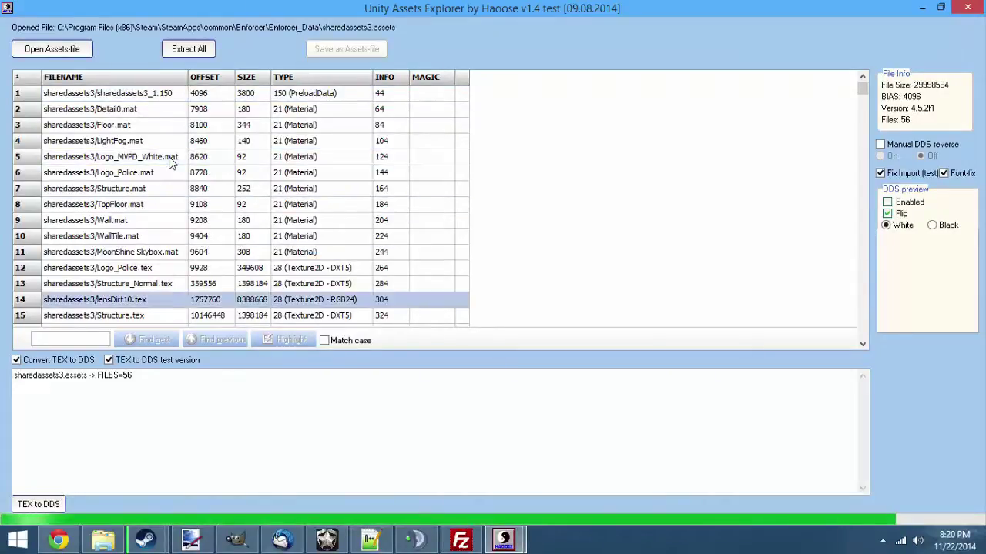
click(158, 286)
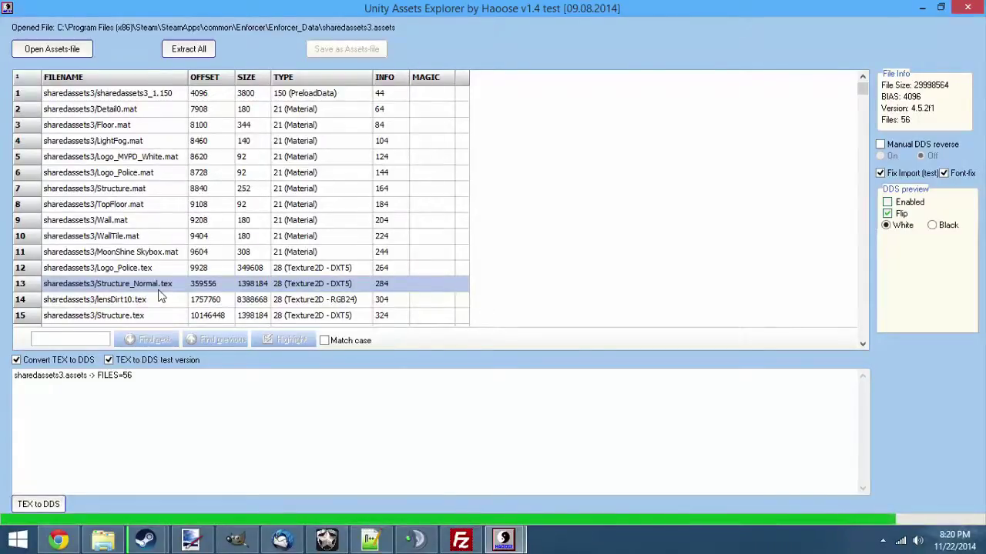
key(Down)
key(Down)
key(Down)
key(Down)
key(Down)
key(Down)
key(Down)
key(Down)
key(Down)
key(Down)
key(Down)
key(Down)
key(Down)
key(Down)
key(Down)
key(Down)
key(Down)
key(Down)
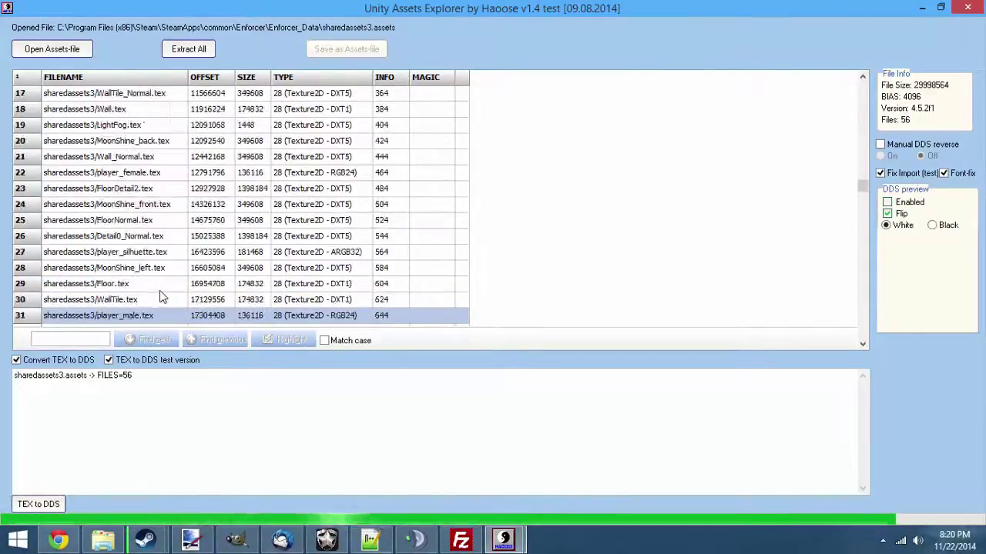
key(Down)
key(Down)
key(Down)
key(Down)
key(Down)
key(Down)
key(Up)
key(Up)
key(Up)
key(Up)
key(Up)
key(Up)
key(Up)
key(Up)
key(Up)
key(Down)
key(Down)
key(Down)
key(Down)
key(Down)
key(Down)
key(Down)
key(Down)
key(Down)
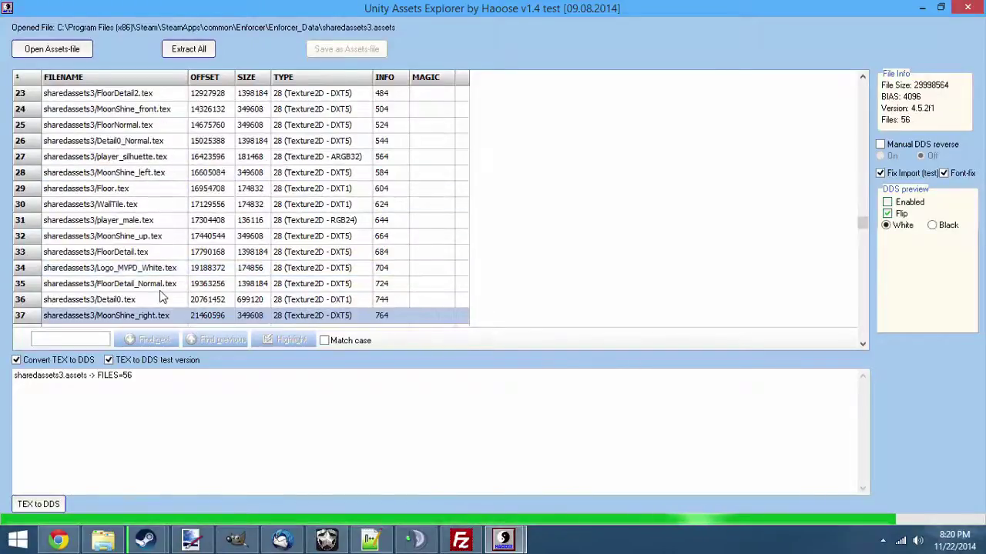
key(Down)
key(Down)
key(Down)
click(121, 223)
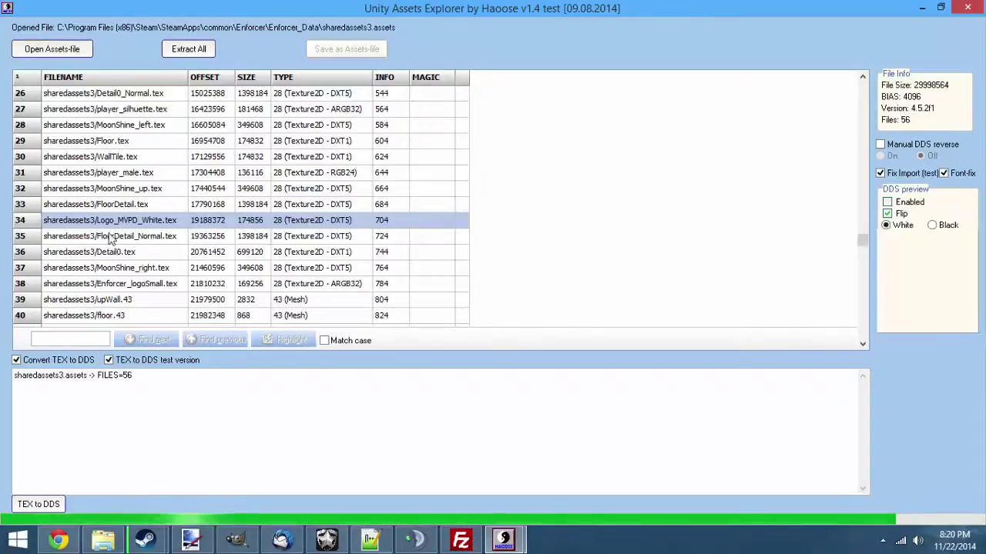
Extract Logo_MVPD_White.tex to a file and acknowledge the DONE! message
right_click(114, 223)
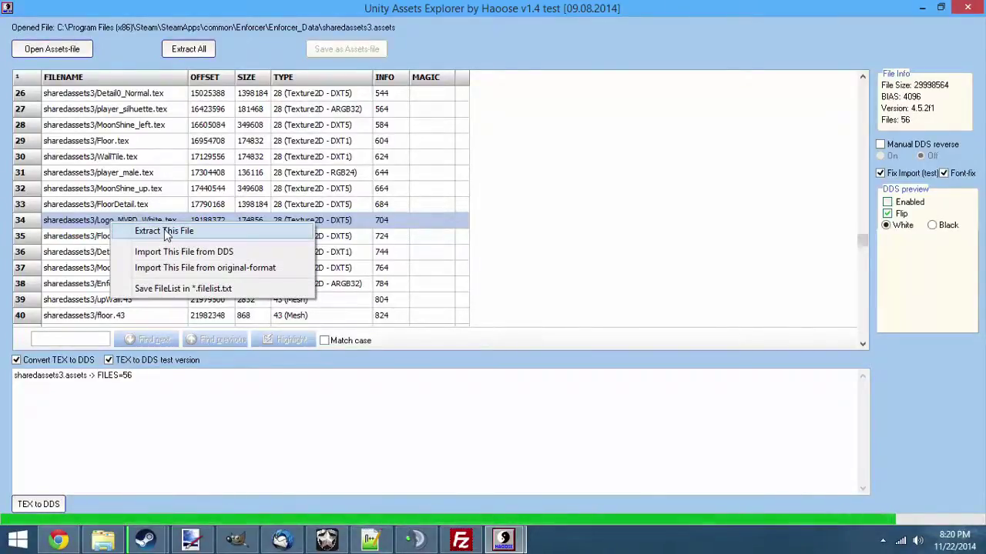
click(163, 232)
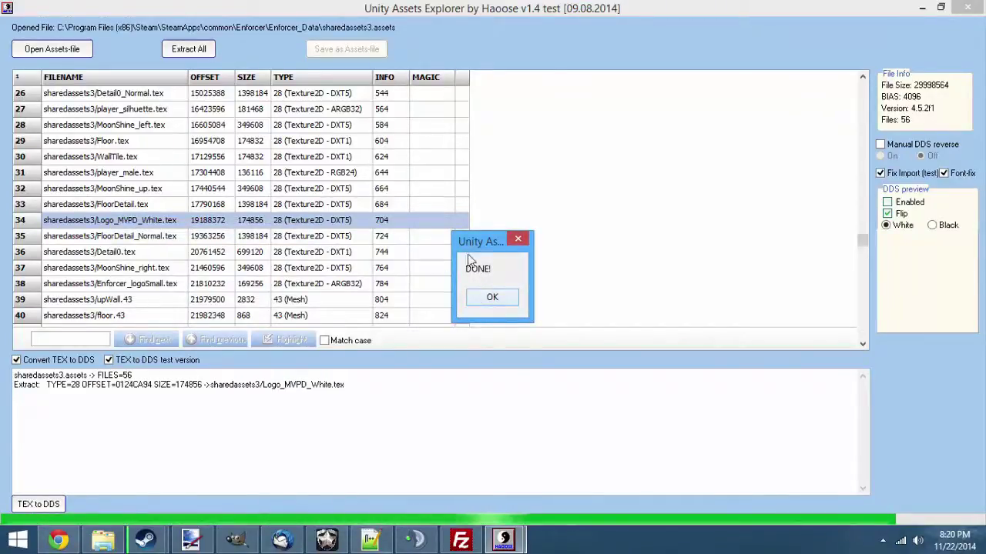
click(487, 298)
Check the new sharedassets3 folder of extracted files, then bring logo250px3.png in Paint.NET forward
click(922, 8)
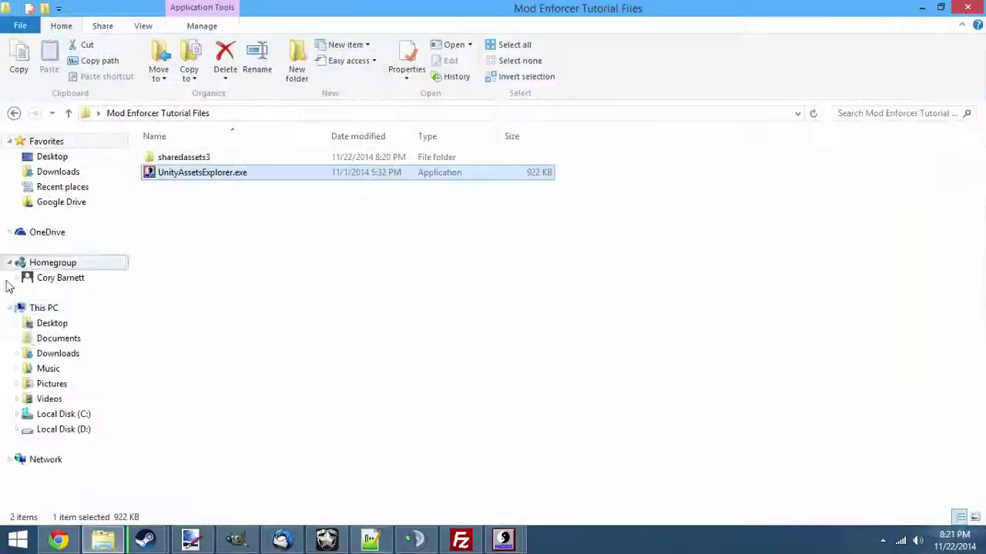
double_click(188, 158)
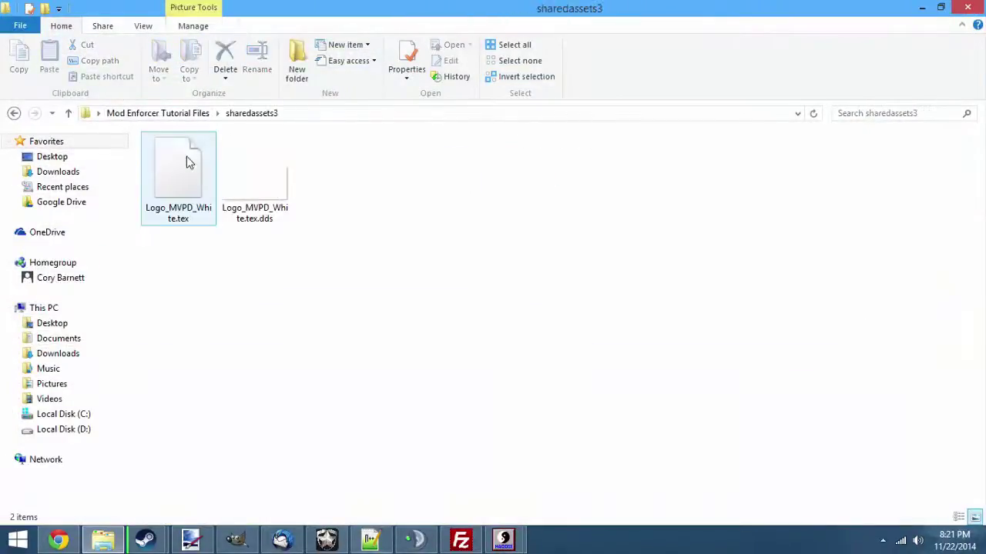
click(69, 114)
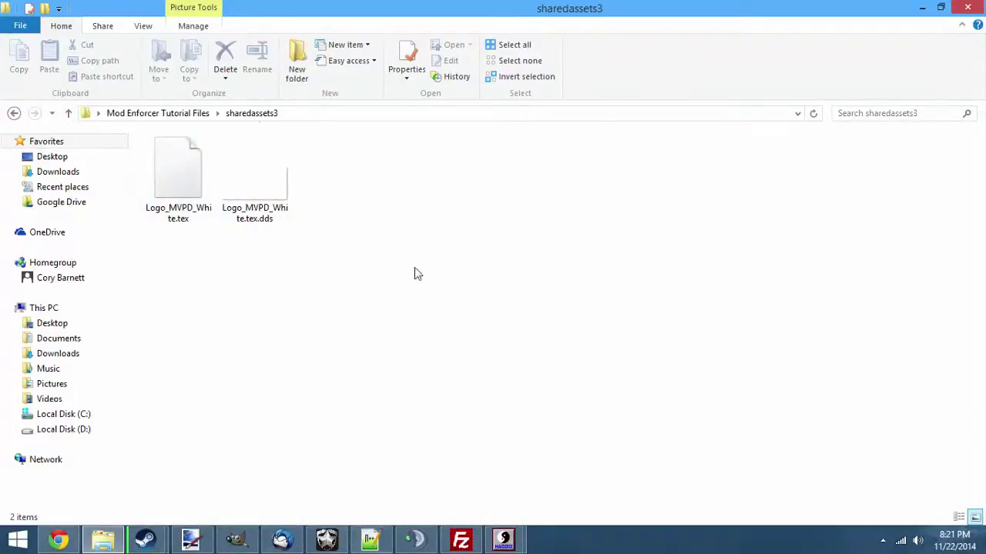
click(68, 113)
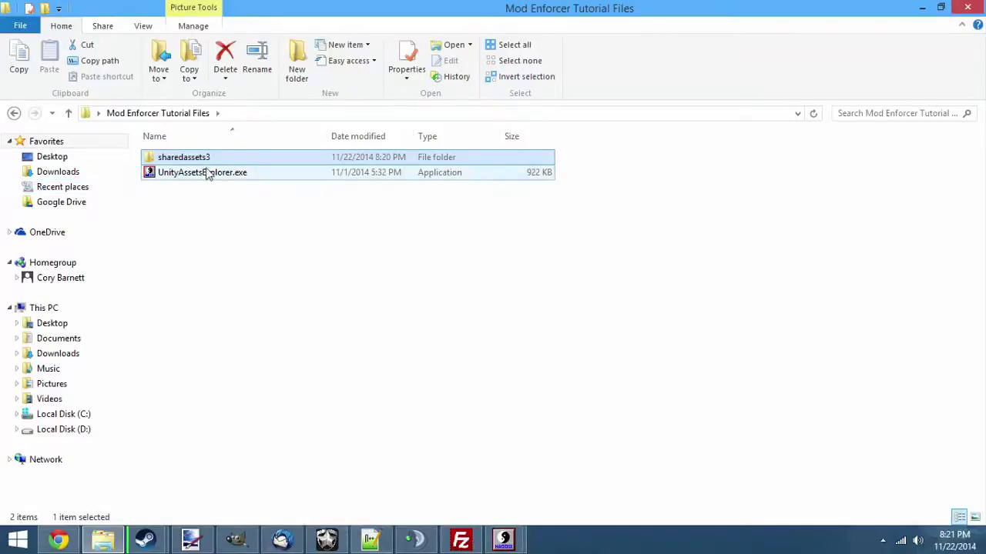
click(192, 543)
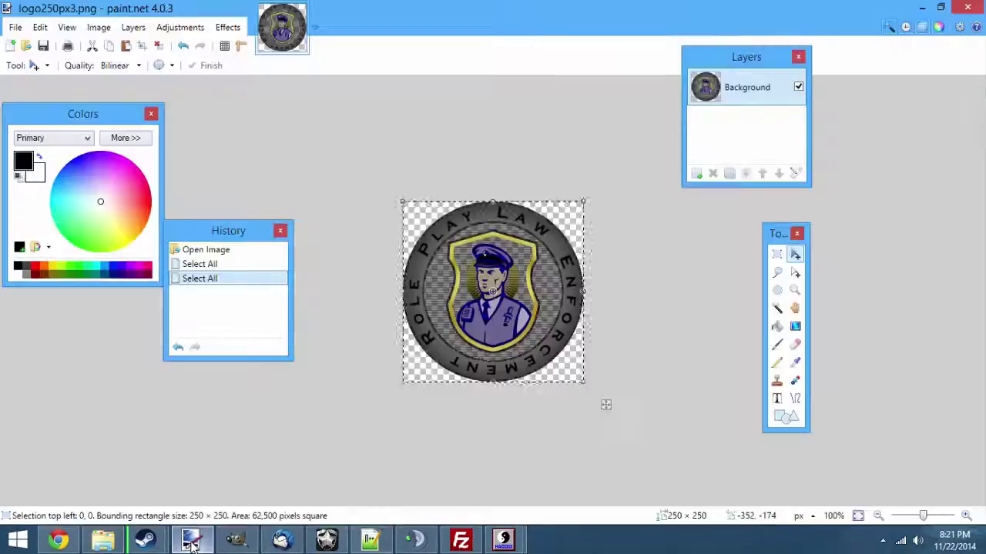
Open Logo_MVPD_White.tex.dds from the sharedassets3 folder in Paint.NET
click(12, 28)
click(37, 60)
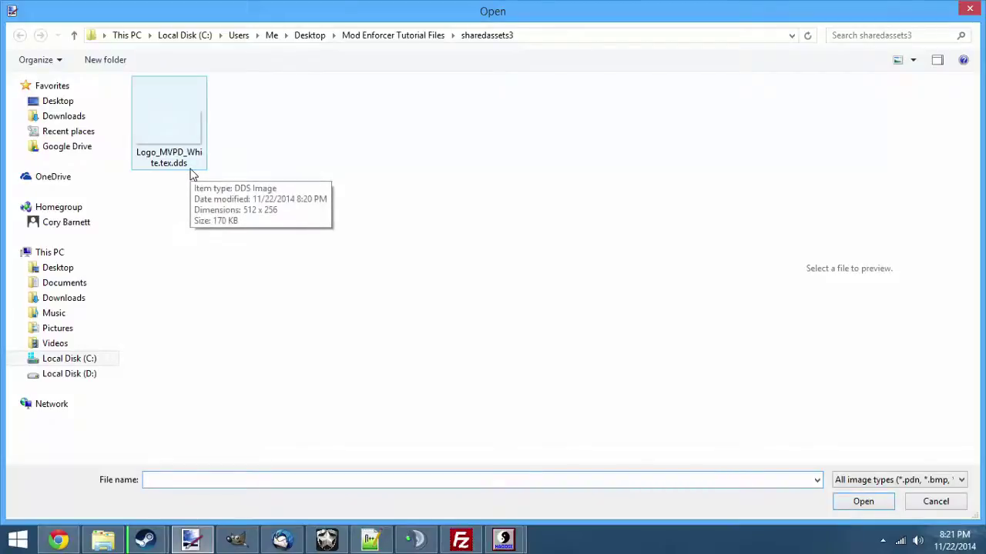
double_click(151, 131)
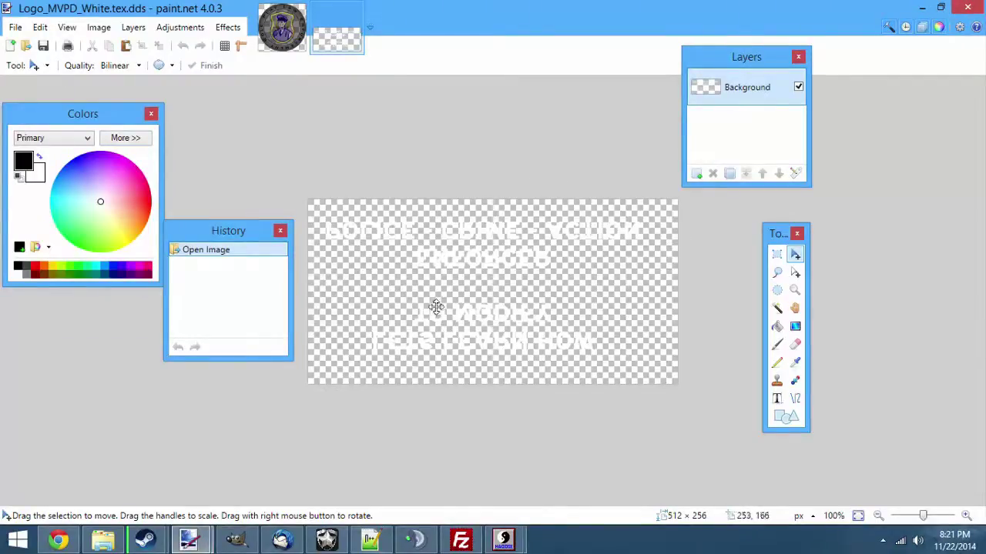
Flip the texture vertically twice, then return to the logo250px3.png image
click(98, 27)
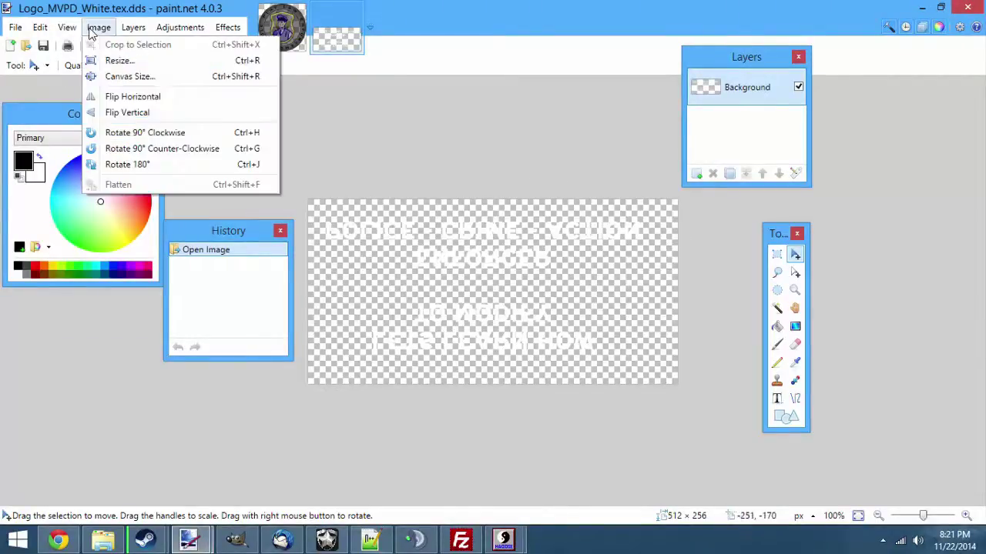
click(119, 114)
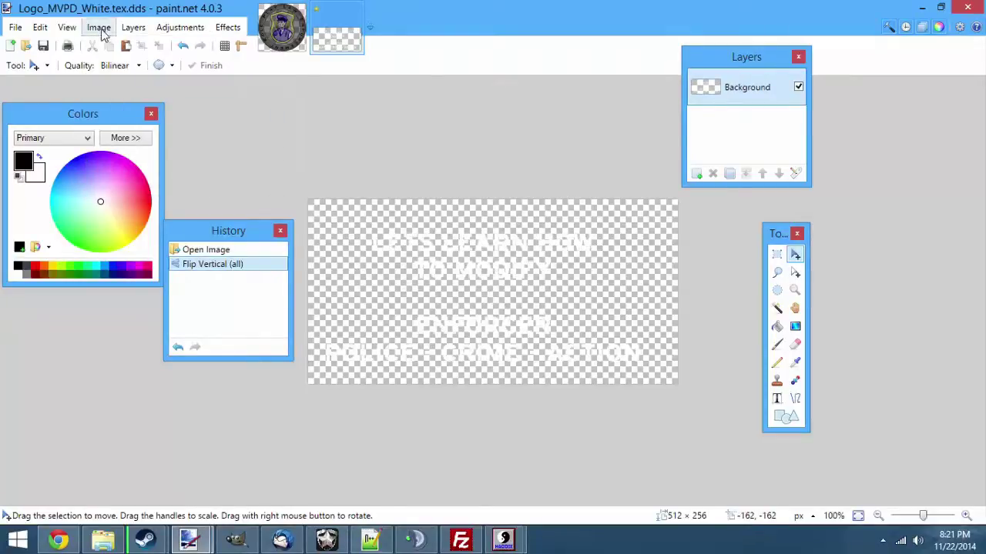
click(98, 27)
click(116, 113)
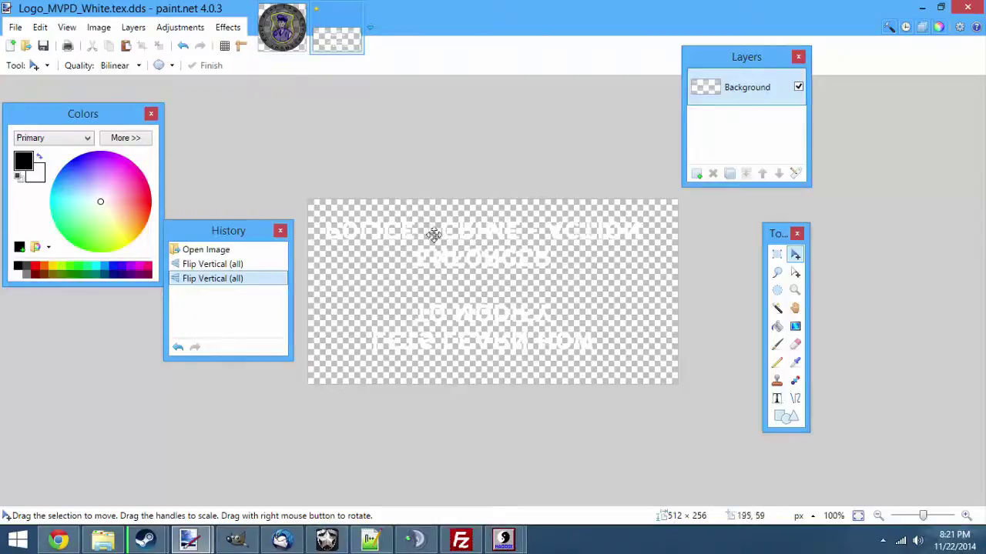
click(273, 31)
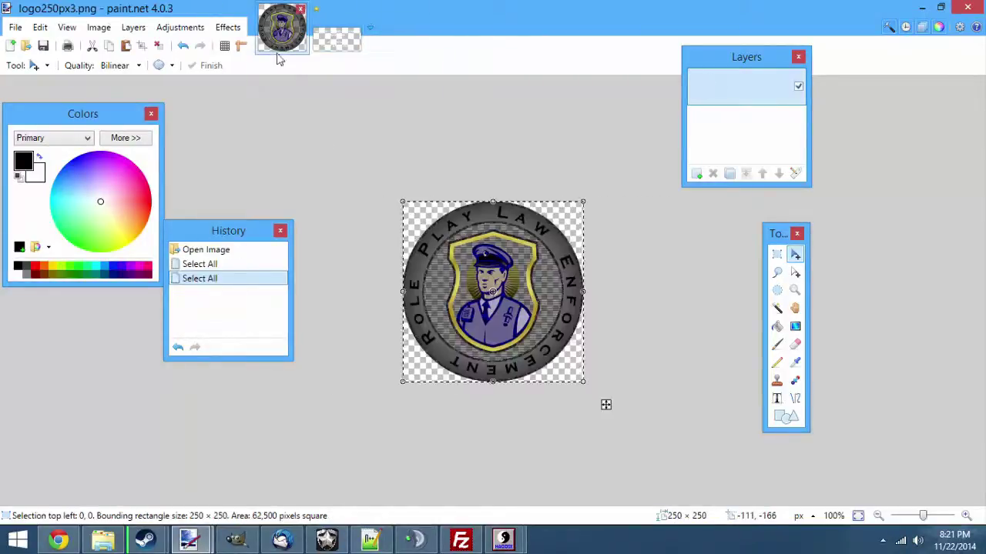
Copy the whole police logo into a new layer of the DDS texture and centre it
click(86, 30)
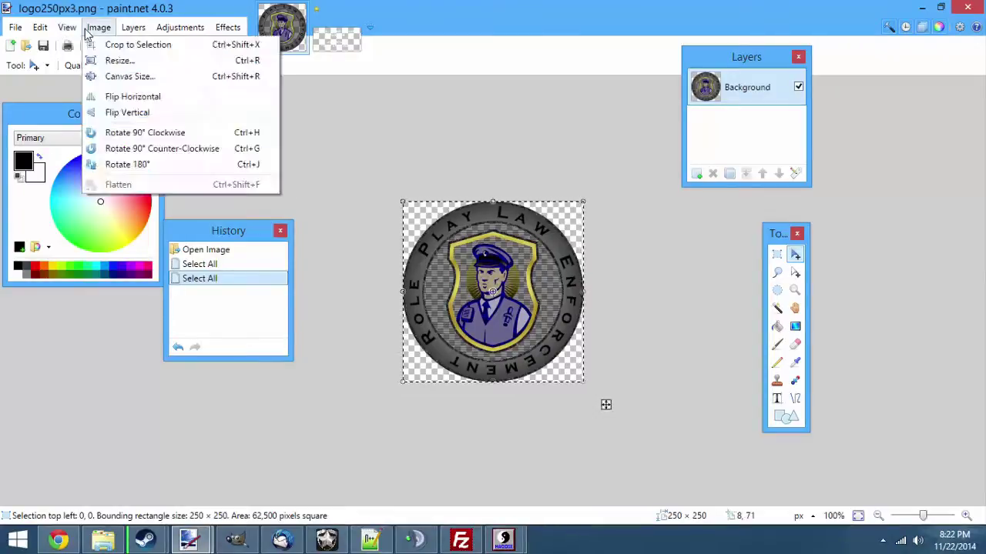
mouse_move(40, 29)
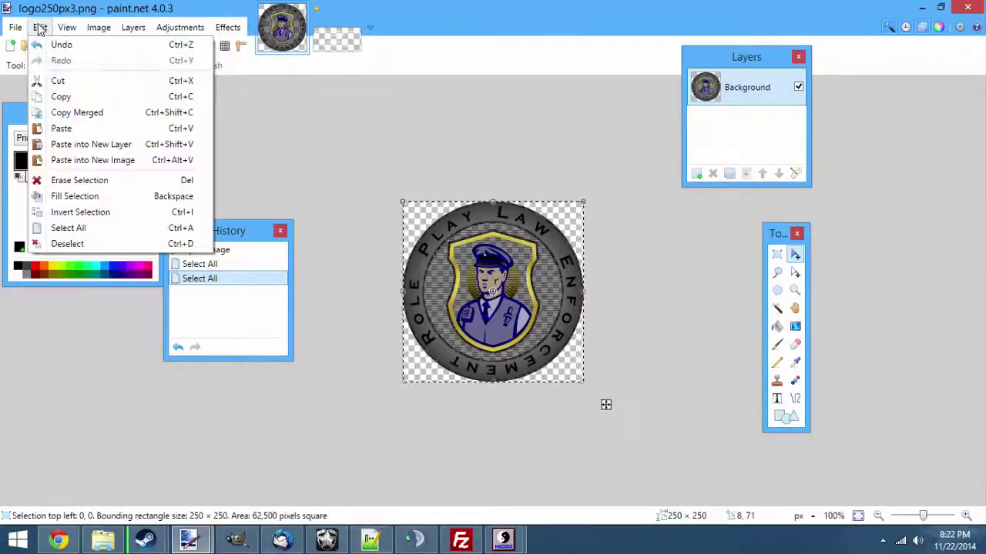
click(87, 231)
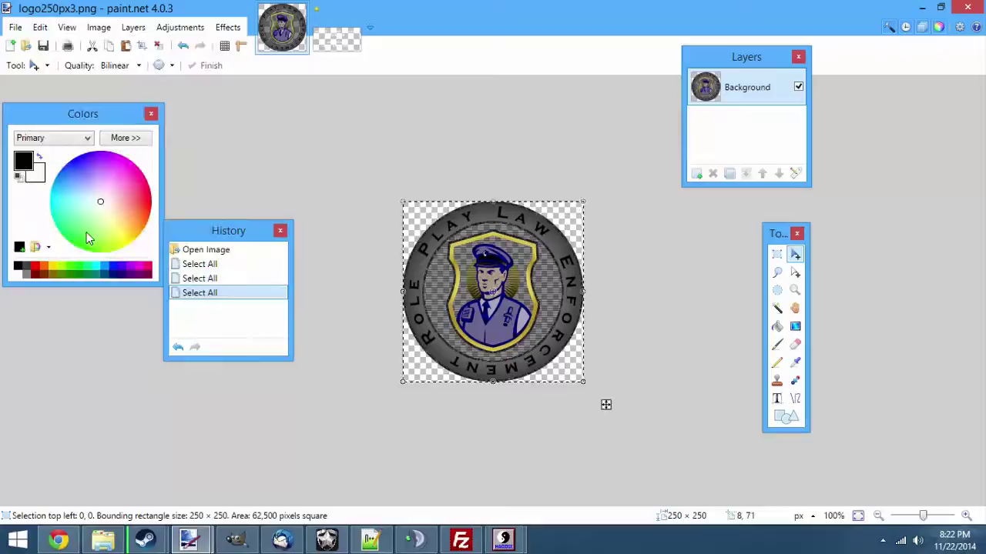
click(337, 35)
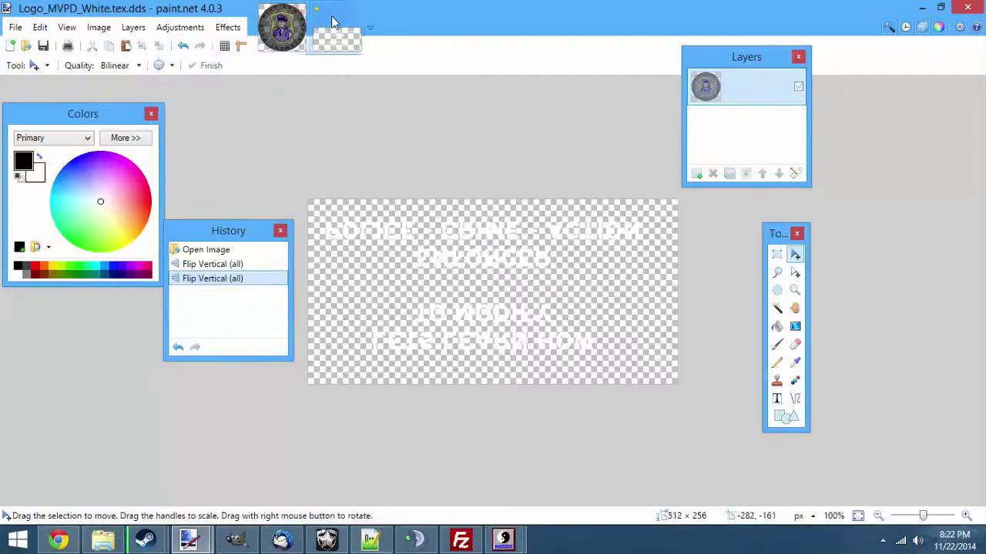
click(98, 27)
click(40, 27)
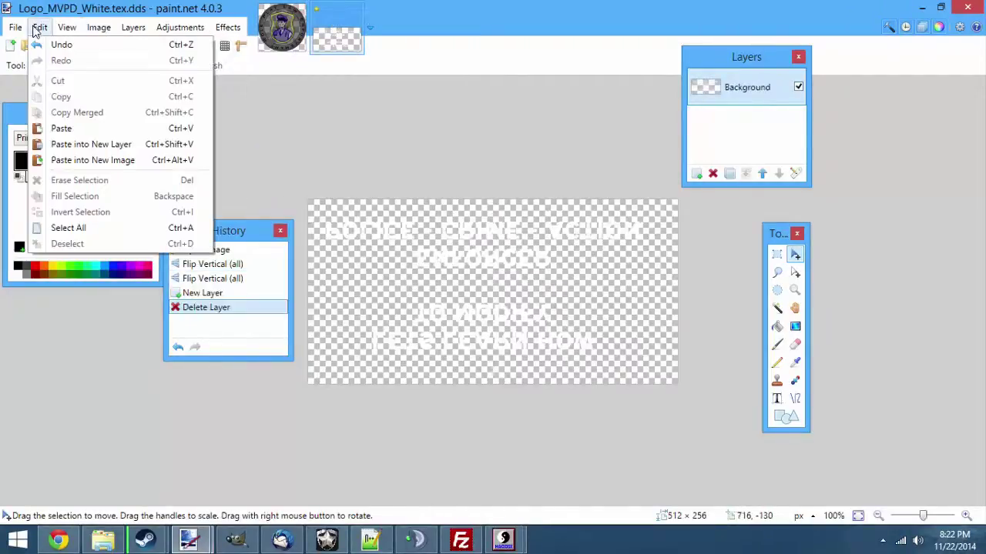
click(62, 146)
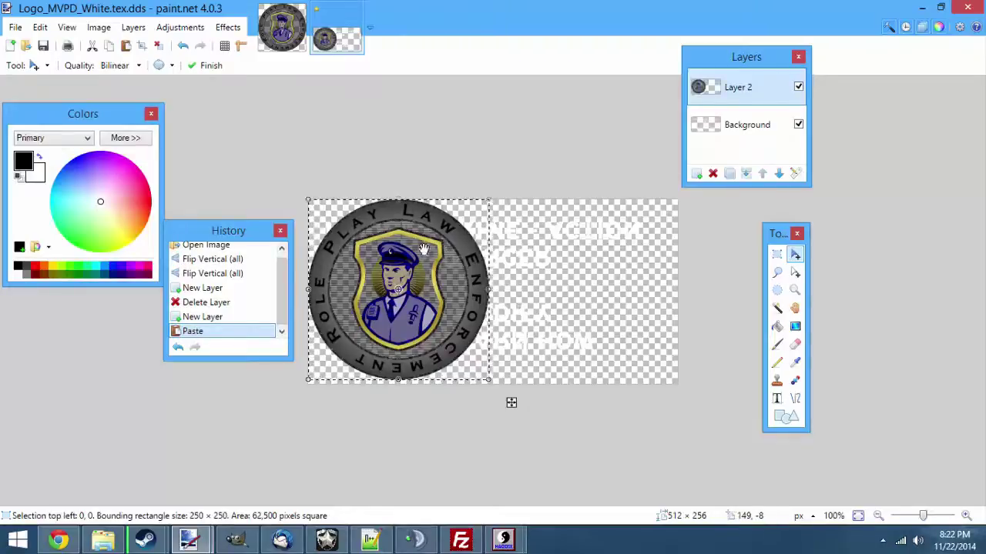
drag(449, 241, 550, 245)
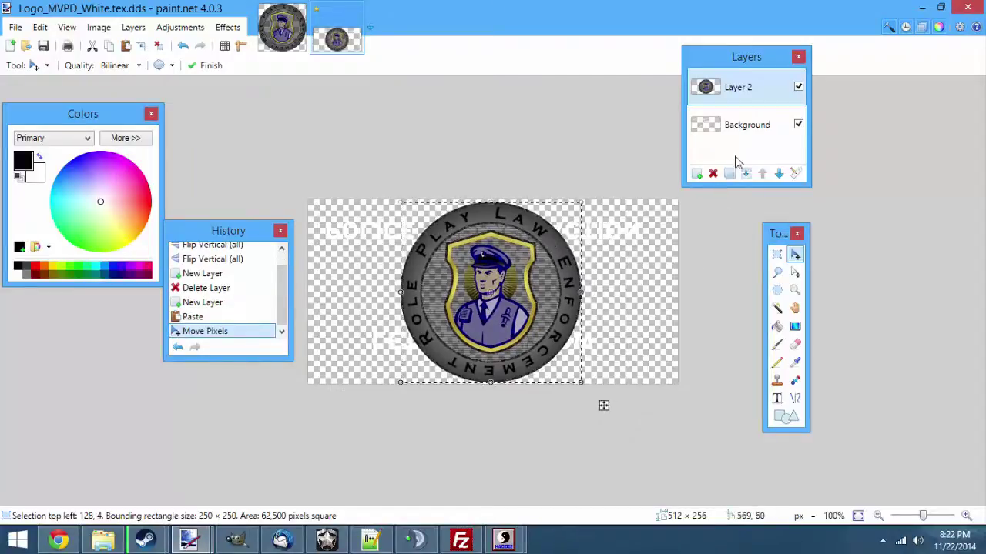
Delete the Background layer holding the old white text
click(746, 126)
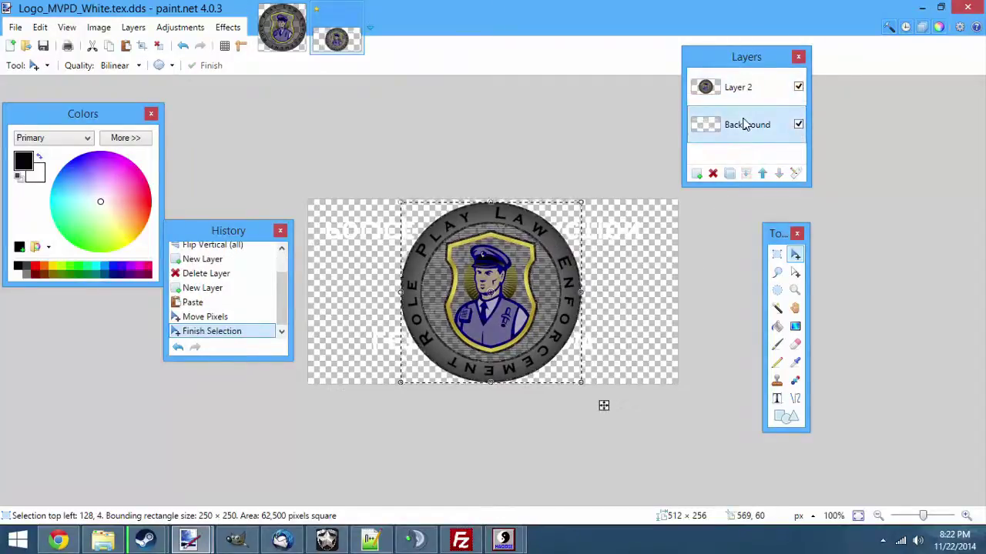
click(133, 27)
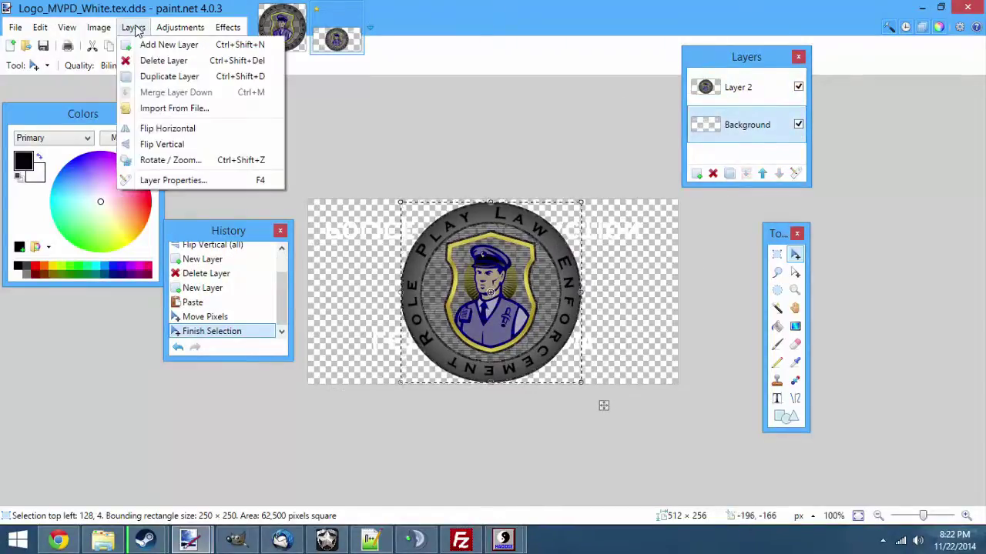
click(162, 60)
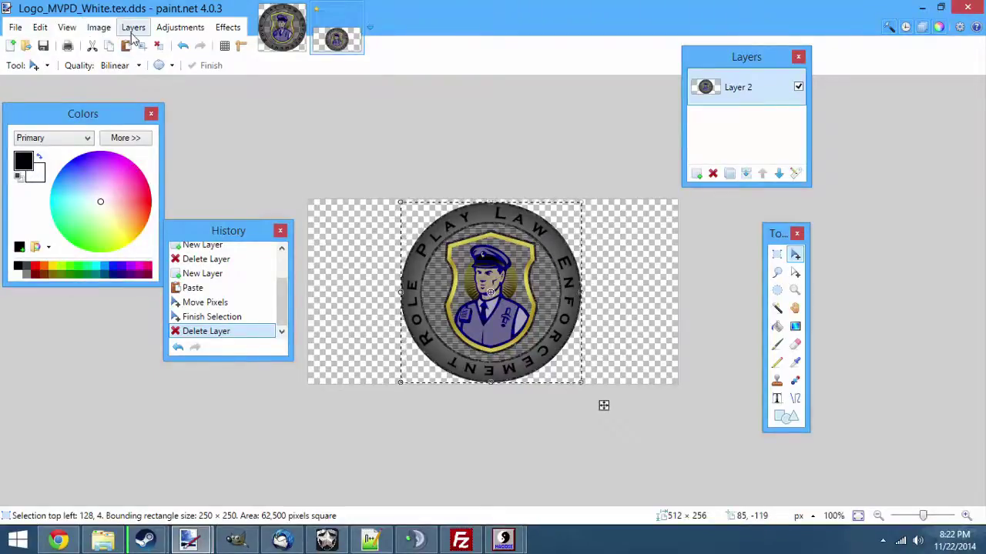
Flip Layer 2 vertically so the police badge is upside down
drag(712, 68, 717, 129)
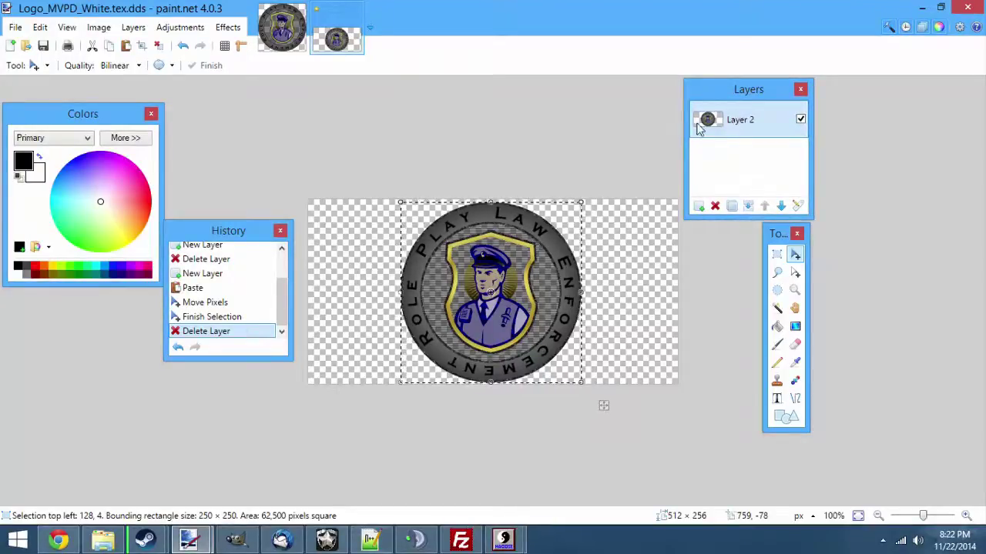
click(133, 31)
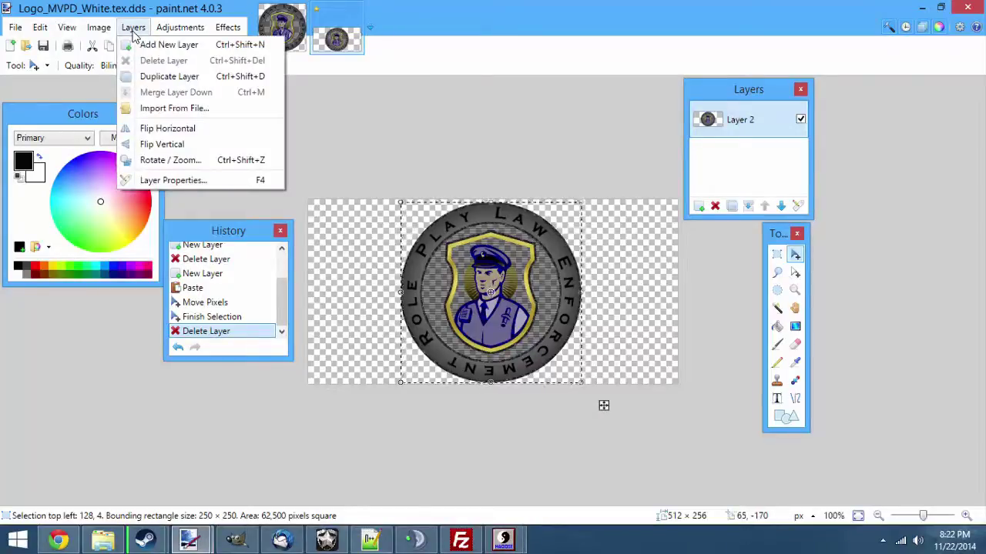
click(135, 150)
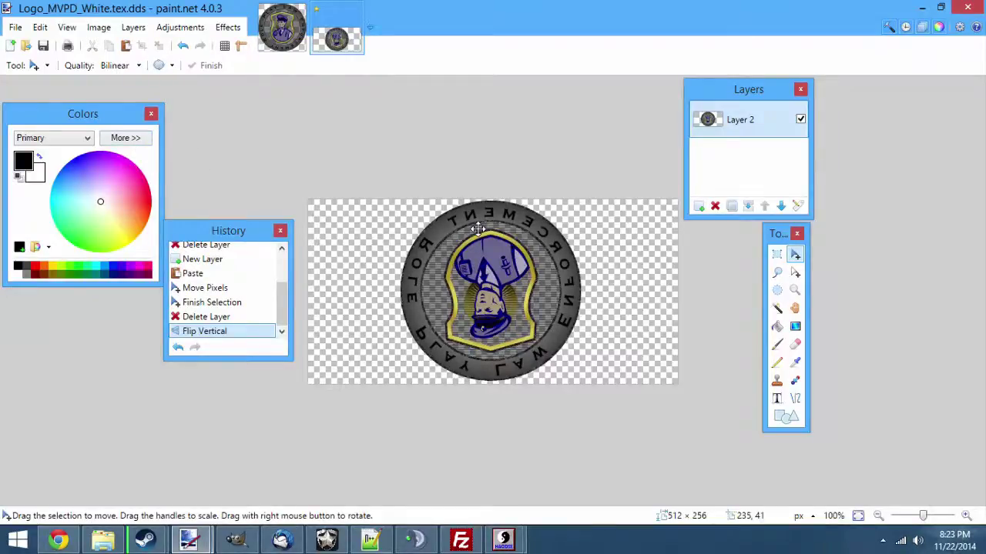
Save over Logo_MVPD_White.tex.dds, confirm replacing it, and enlarge the DDS save settings
click(17, 30)
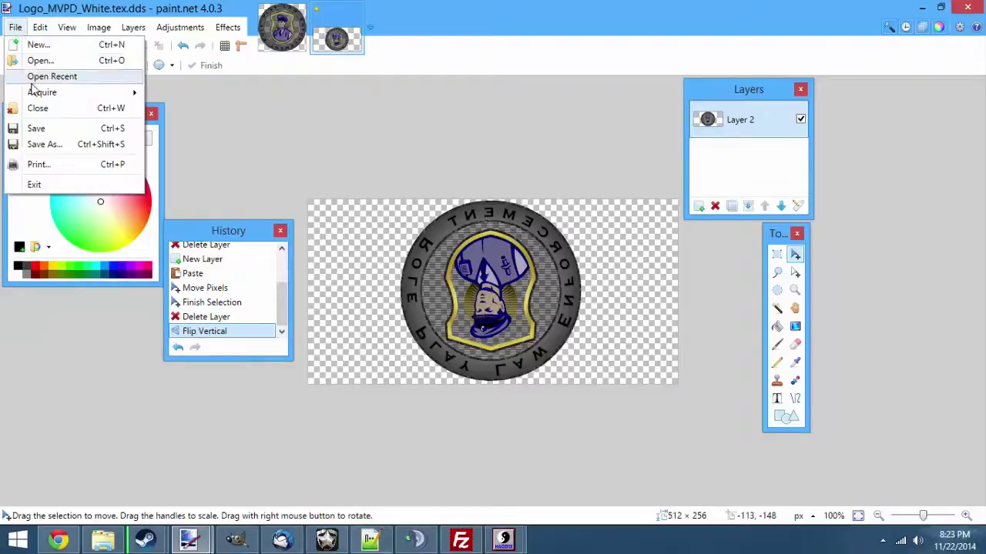
click(46, 144)
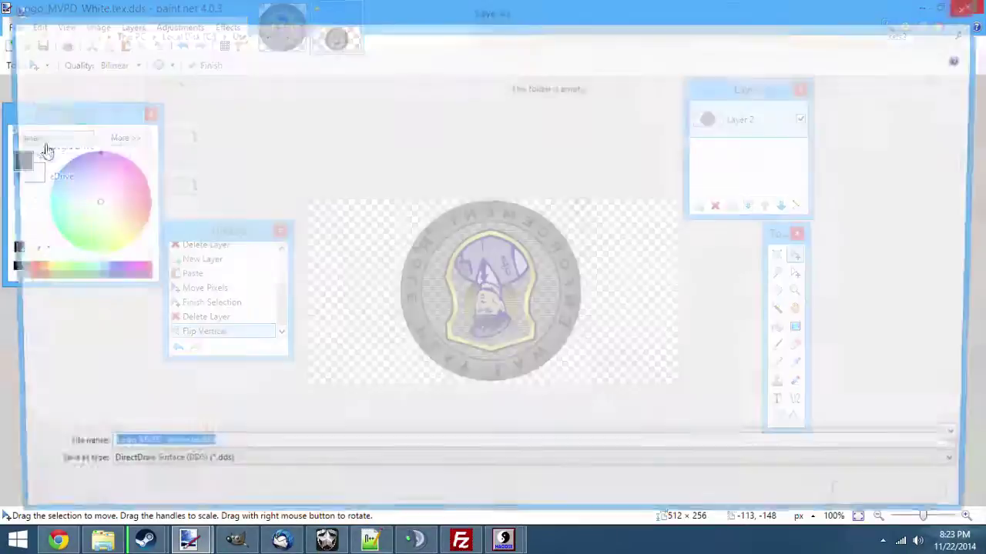
click(172, 137)
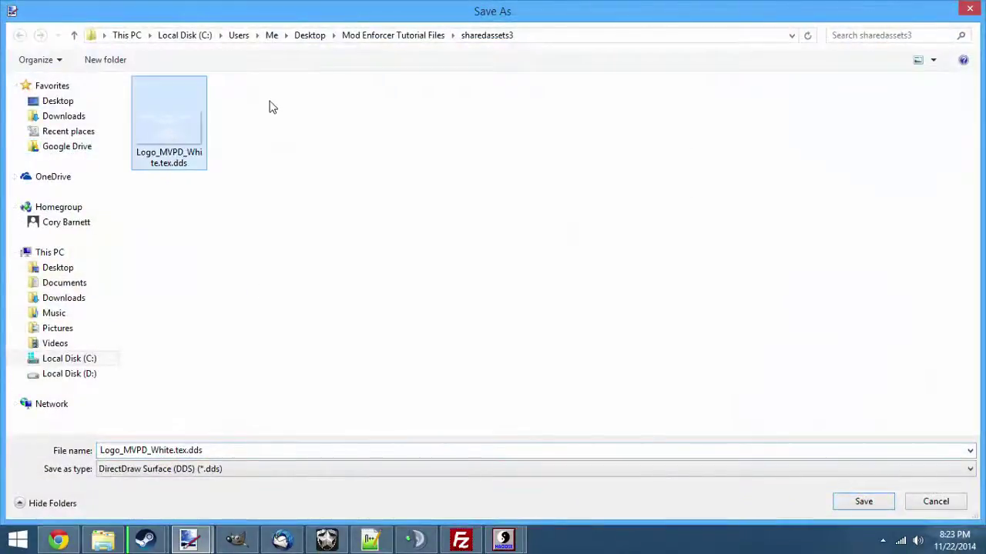
click(856, 503)
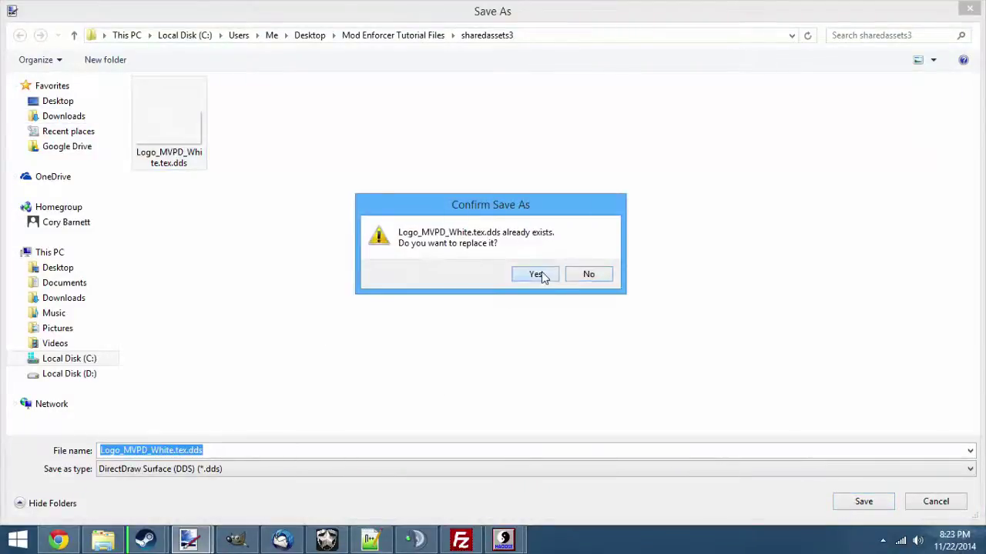
click(537, 274)
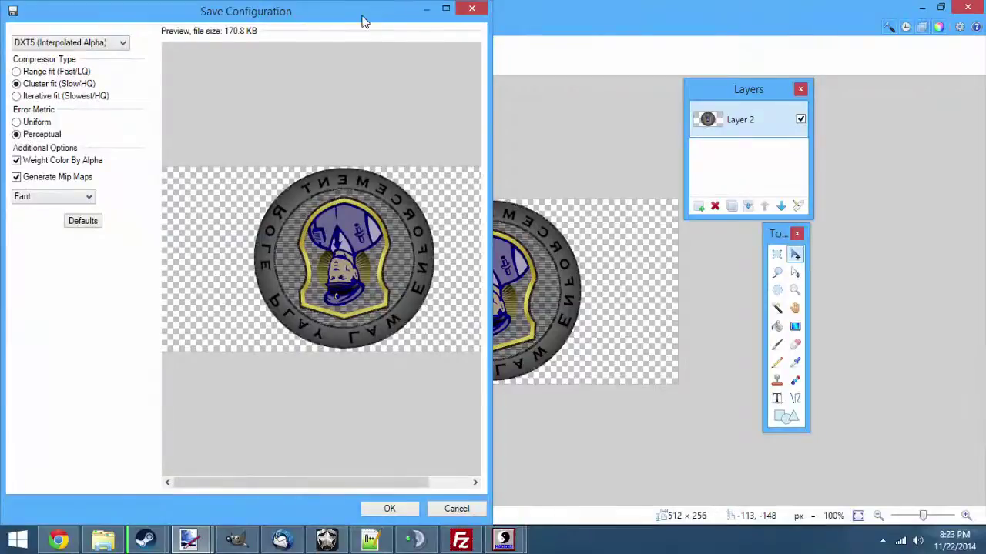
mouse_move(364, 22)
mouse_down()
mouse_move(924, 21)
mouse_move(857, 22)
mouse_up()
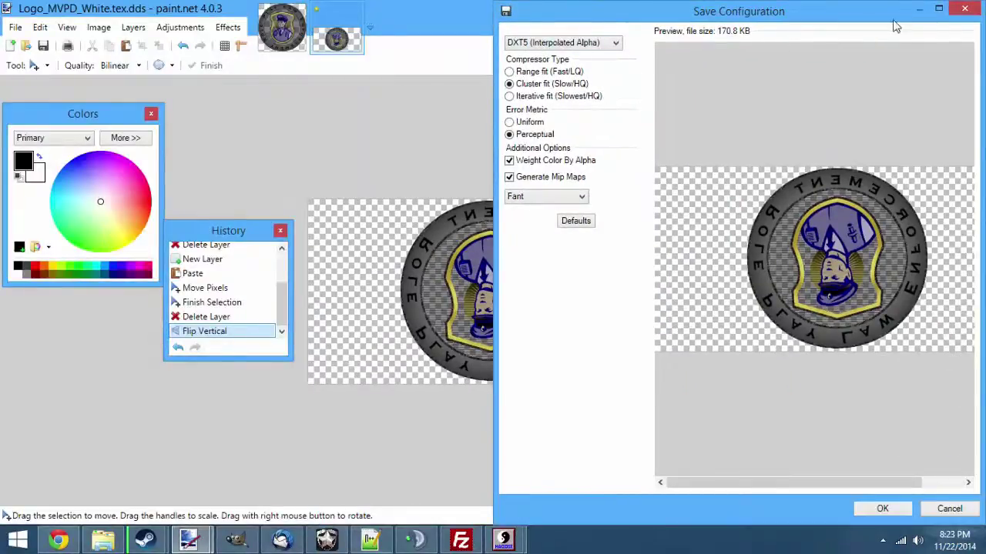
click(938, 9)
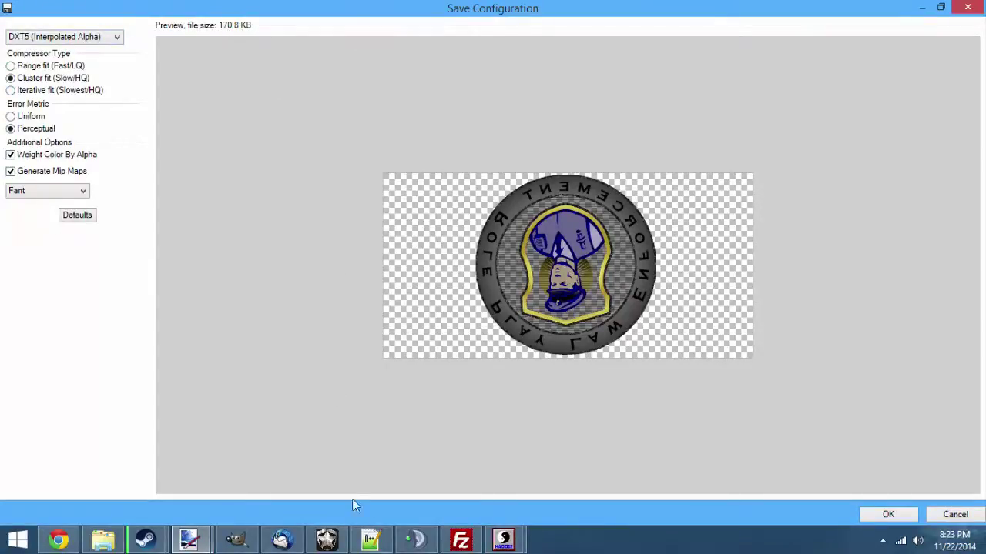
click(75, 37)
click(75, 37)
mouse_move(504, 539)
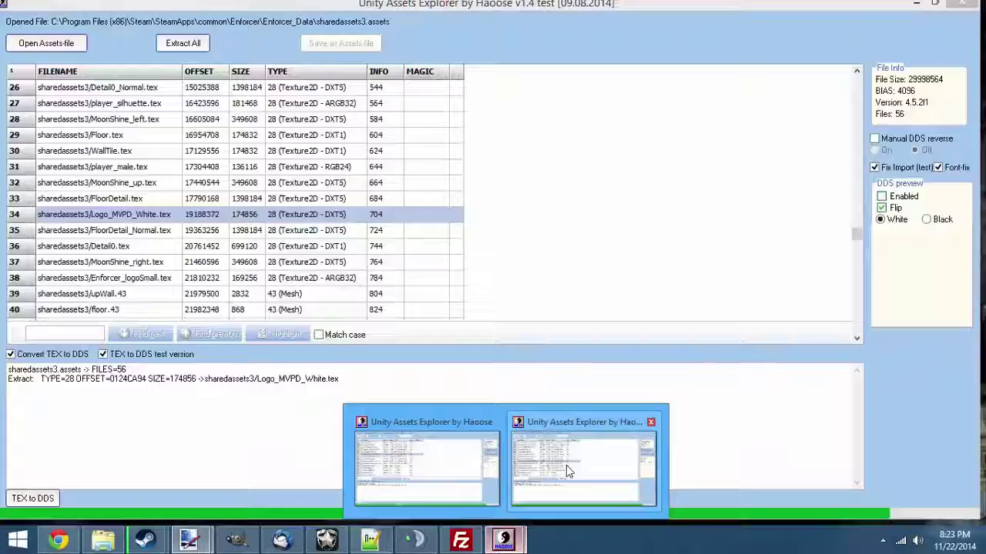
click(566, 466)
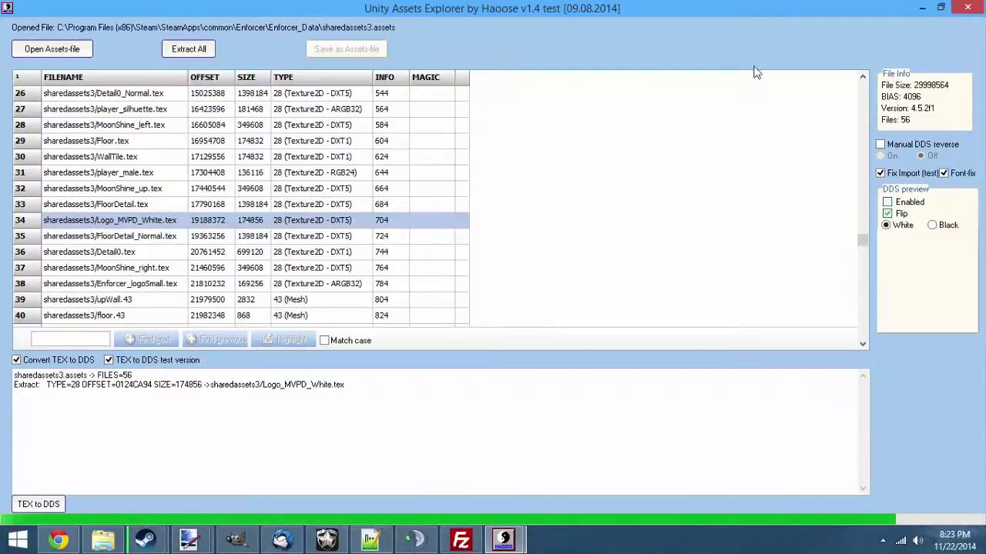
click(924, 9)
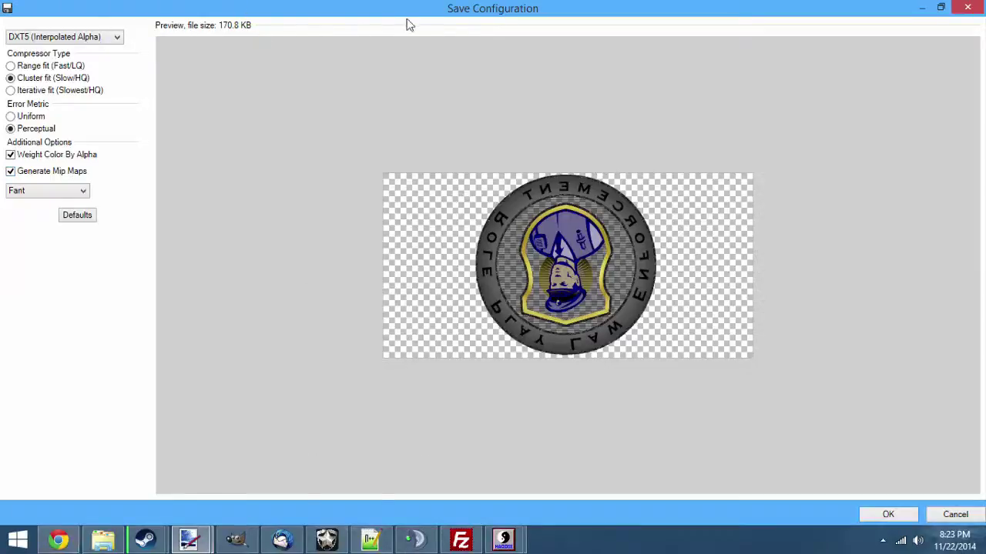
Shrink the save settings window and snap the Mod Enforcer Tutorial Files folder to the right half
double_click(570, 12)
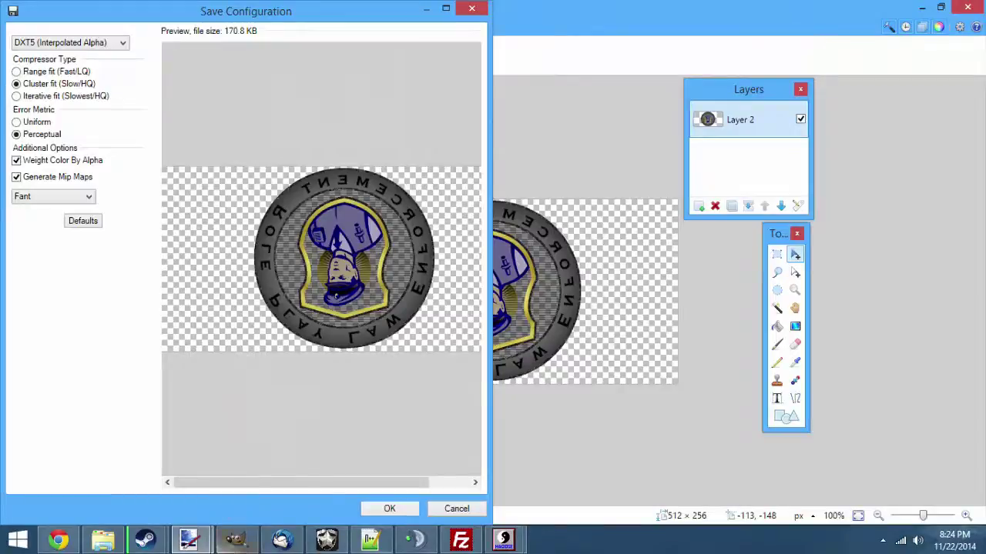
click(104, 547)
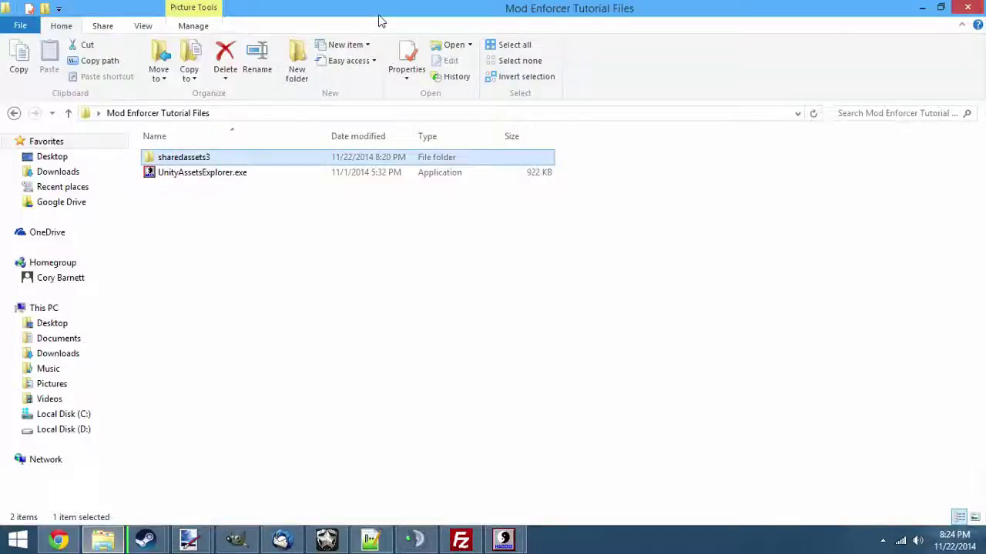
drag(378, 11, 985, 112)
In sharedassets3, check Logo_MVPD_White.tex.dds properties: 170 KB, matching the 170.8 KB save preview
double_click(710, 165)
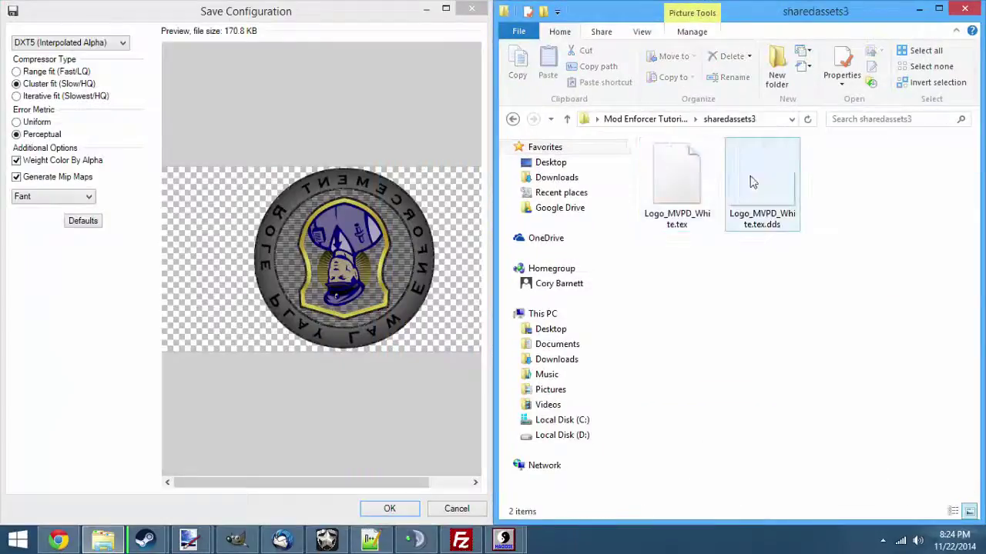
click(751, 176)
right_click(758, 184)
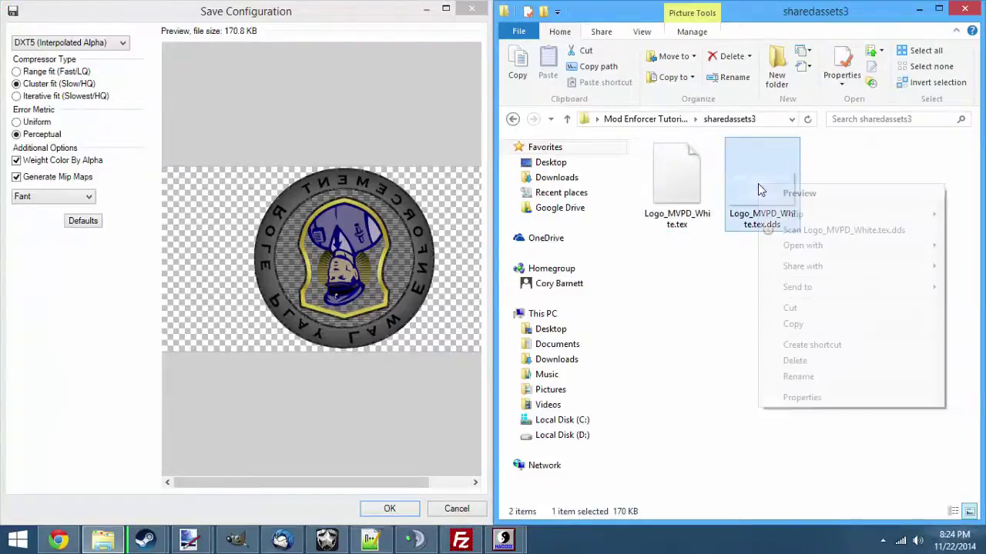
click(801, 398)
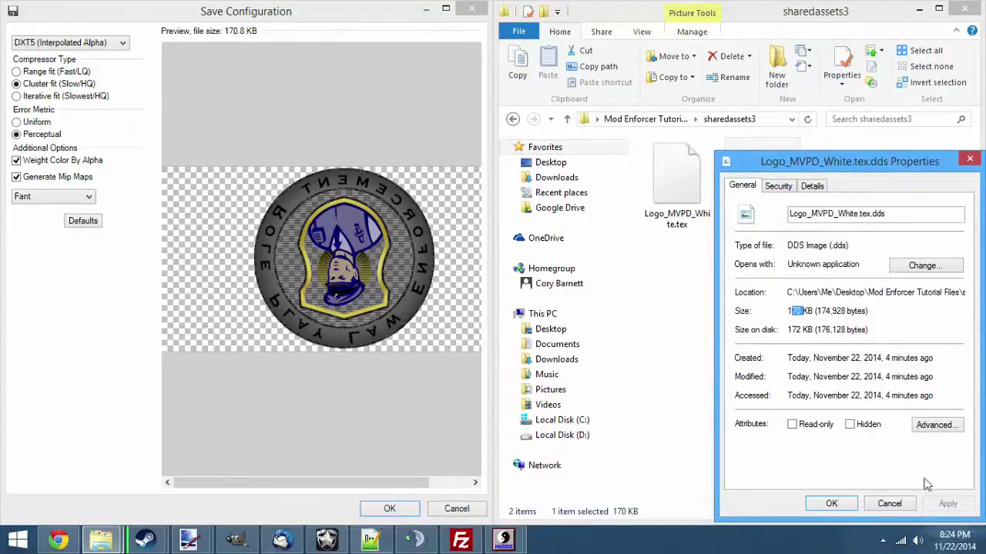
click(893, 505)
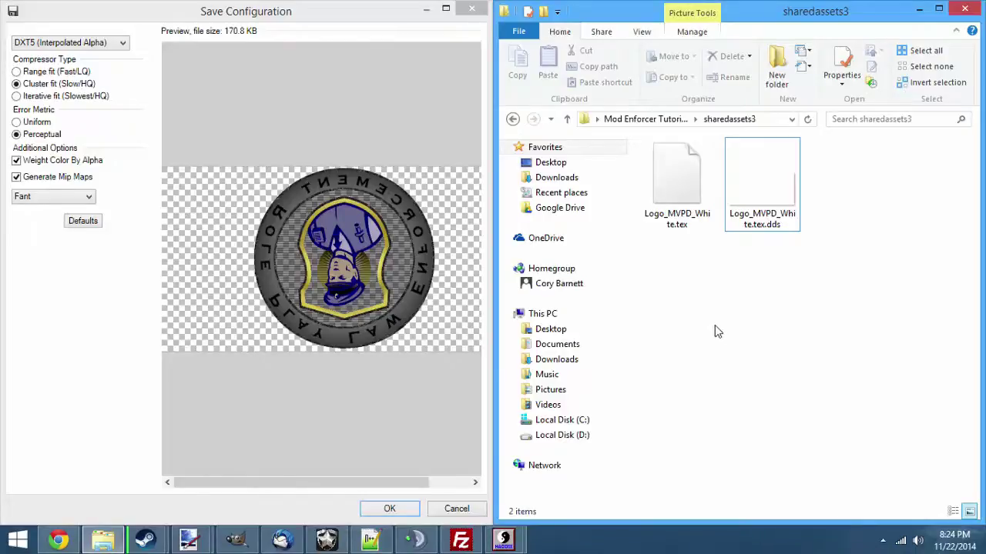
Save the flipped logo over Logo_MVPD_White.tex.dds using DXT5 (Interpolated Alpha), then return to Unity Assets Explorer
click(320, 20)
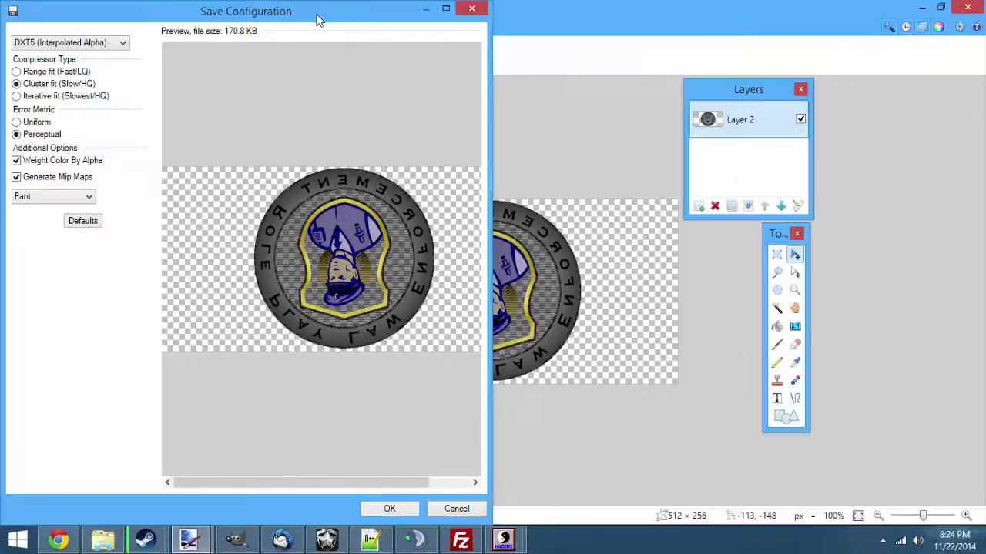
double_click(451, 10)
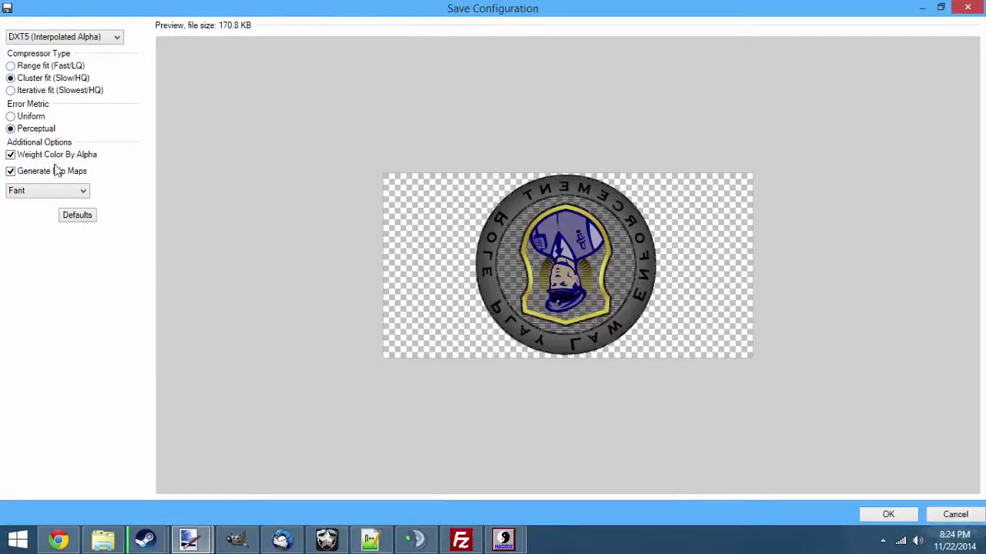
click(87, 39)
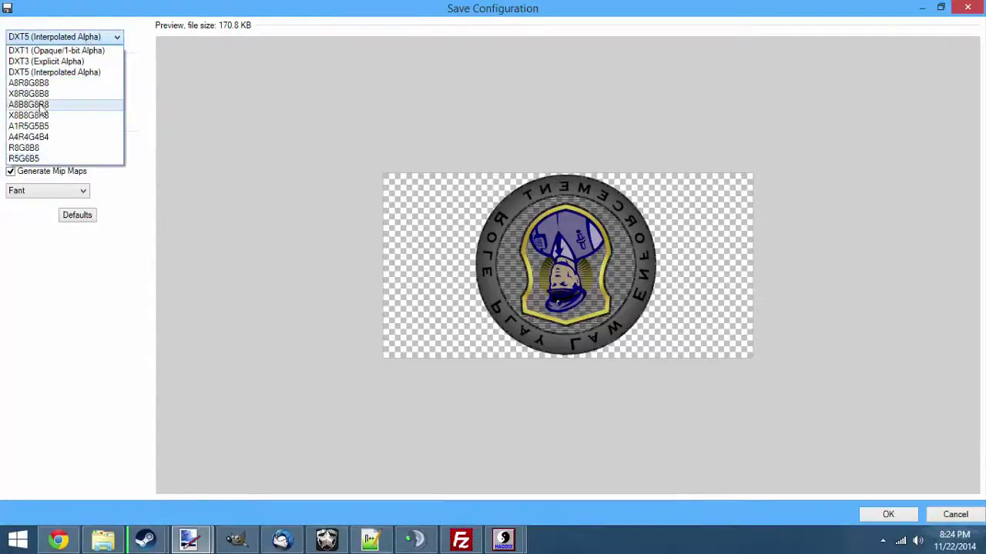
click(97, 21)
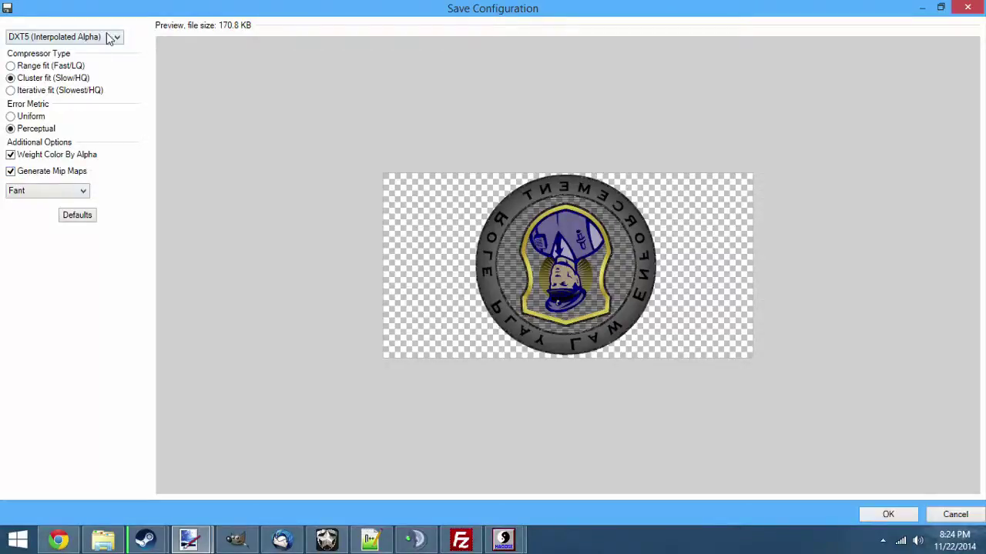
click(887, 515)
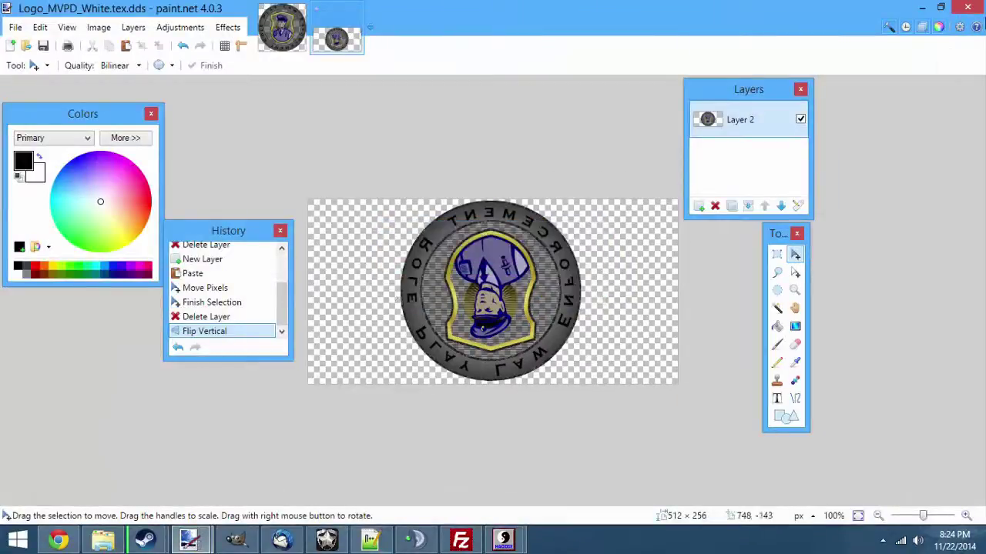
click(922, 8)
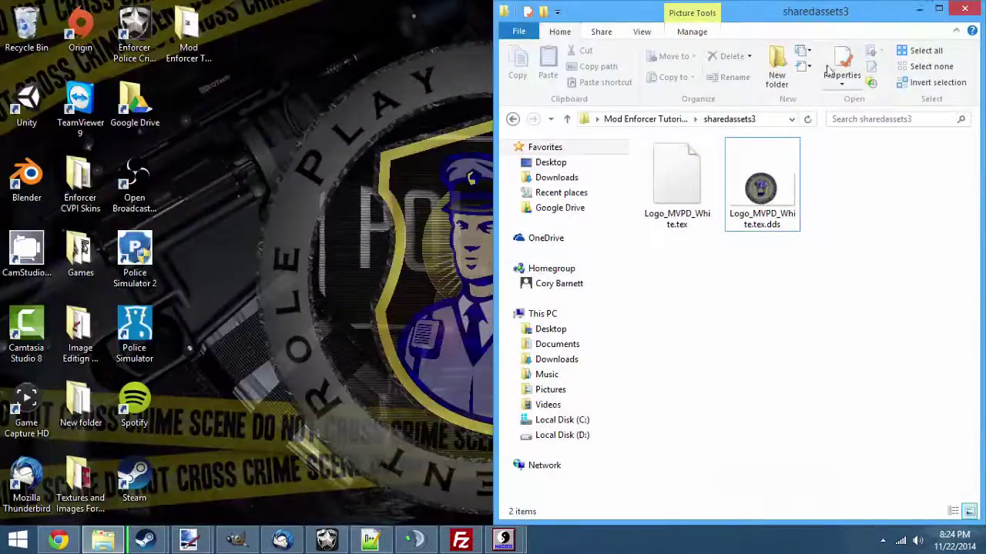
click(518, 542)
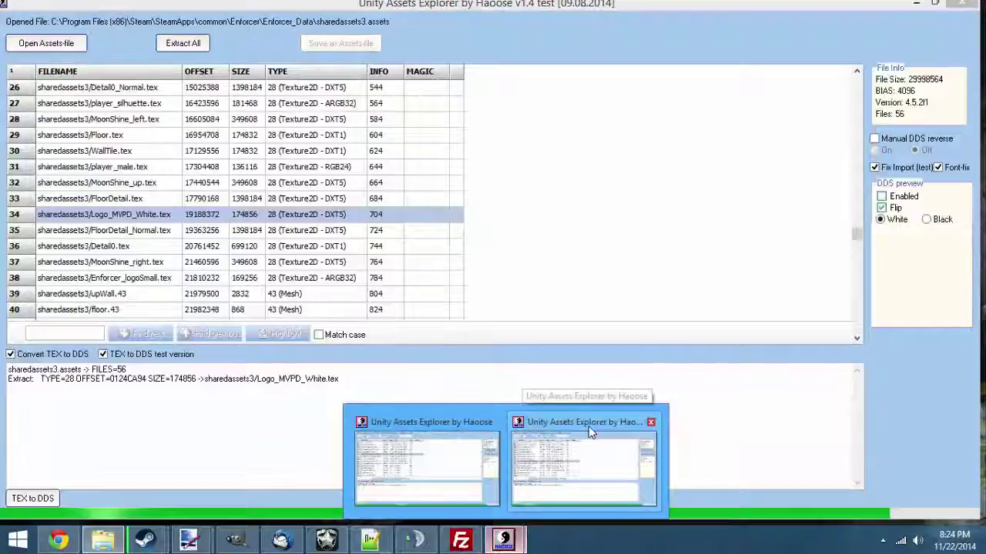
Import the edited DDS into row 34 Logo_MVPD_White.tex with Import This File from DDS
click(589, 428)
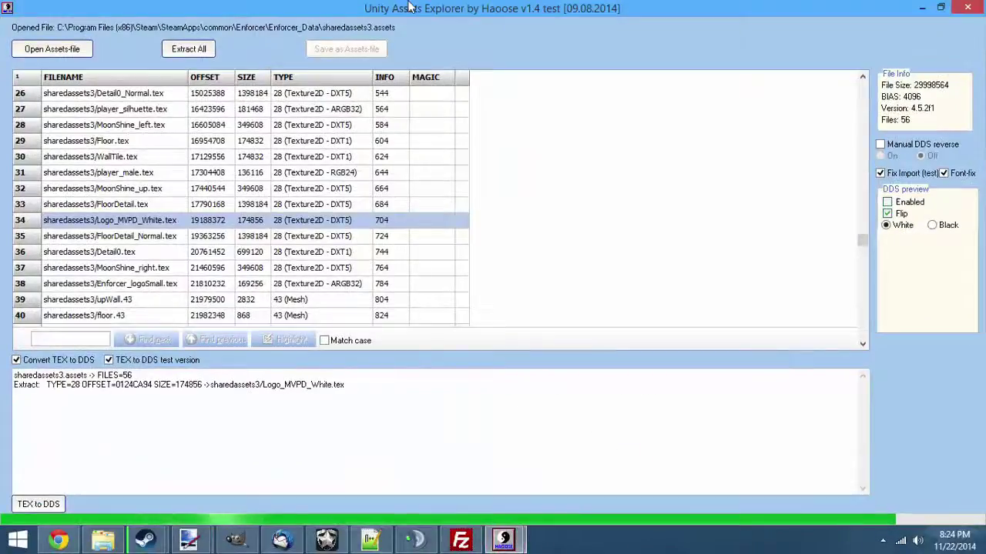
right_click(142, 227)
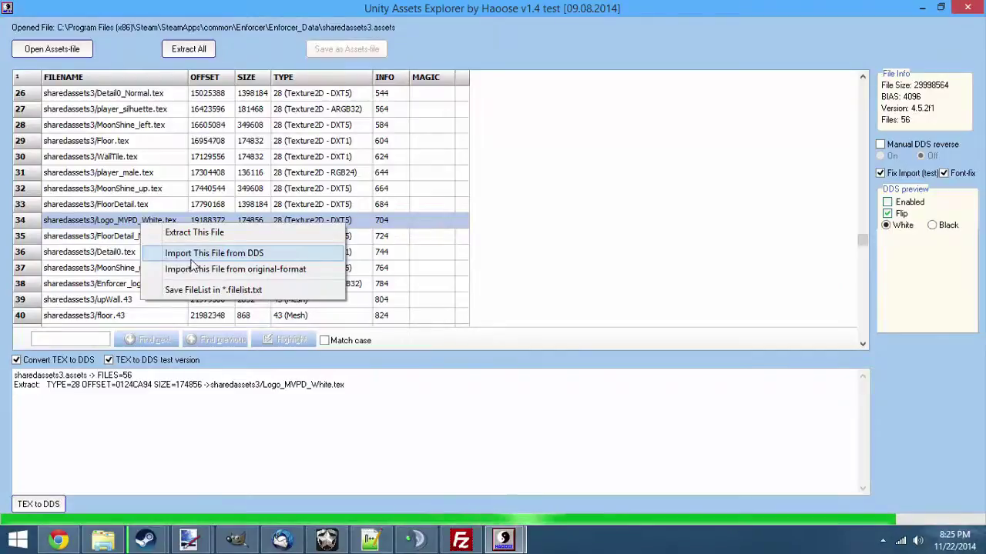
click(242, 259)
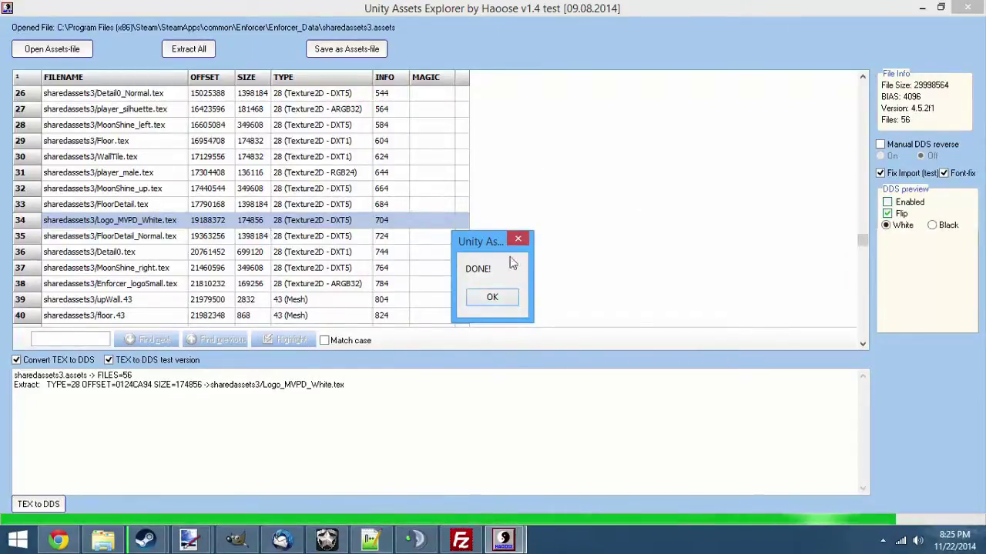
click(509, 301)
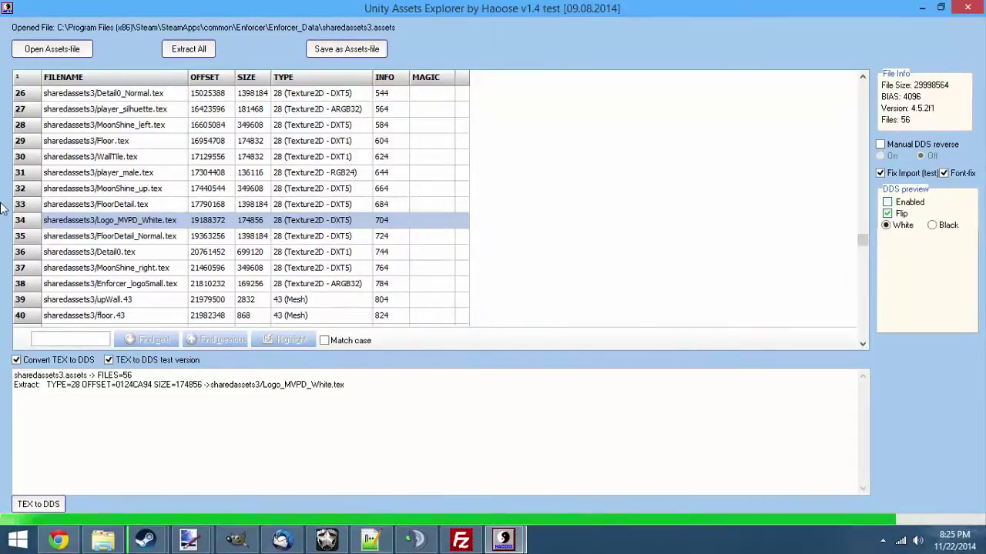
Save the modified assets over sharedassets3.assets, confirming the replacement
click(331, 51)
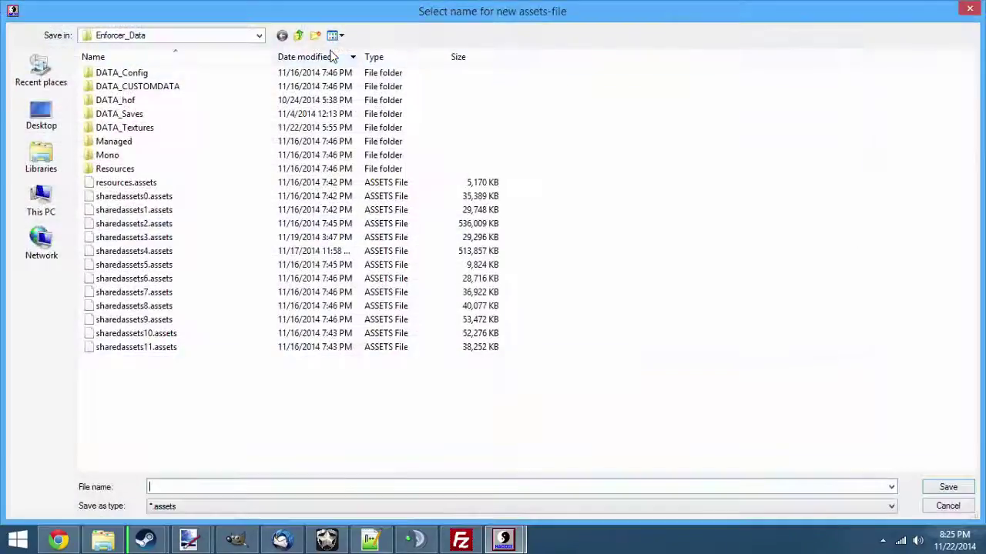
click(138, 237)
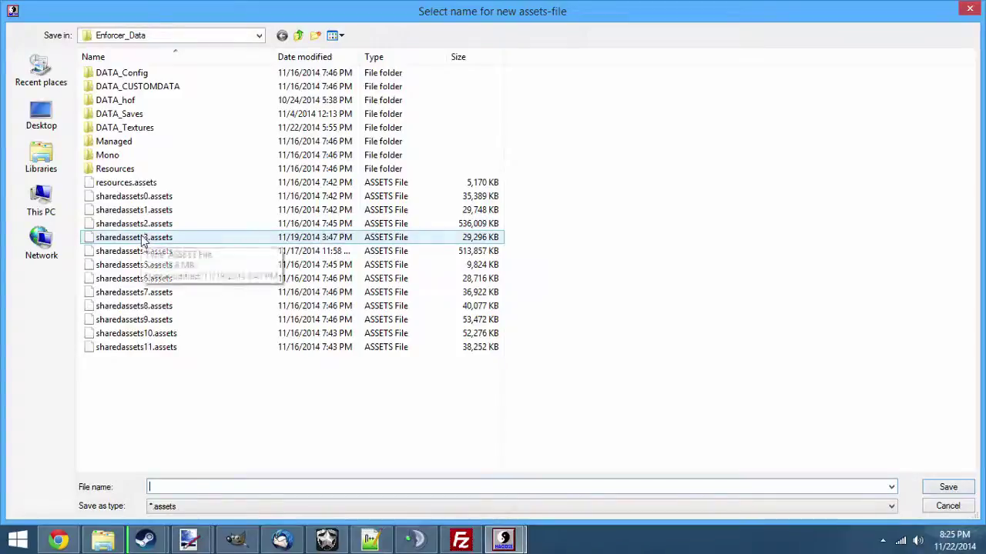
click(966, 491)
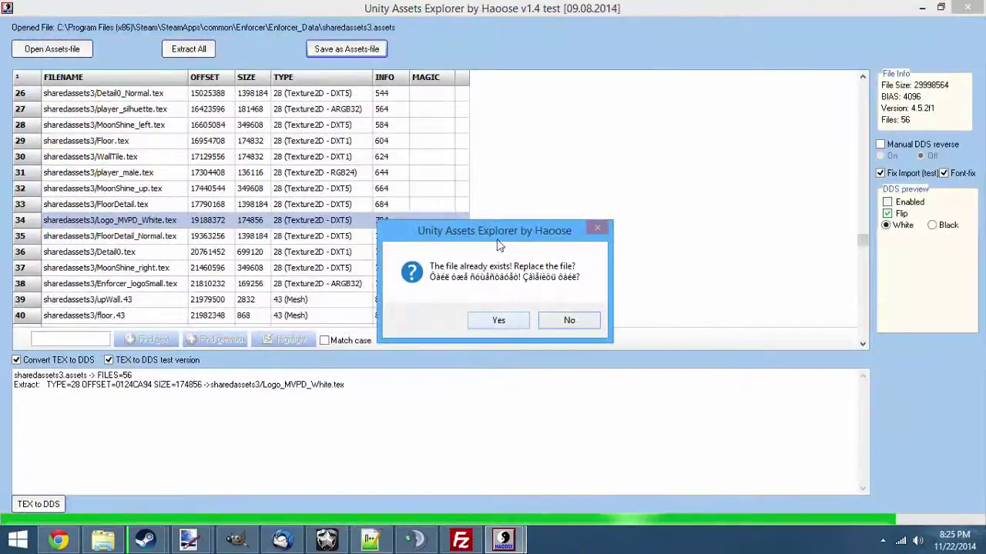
click(498, 321)
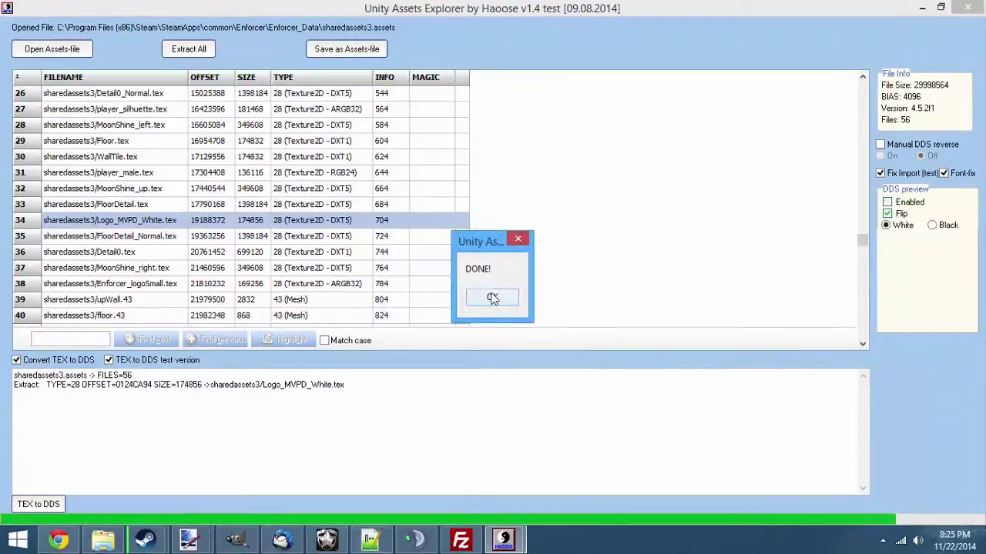
click(490, 298)
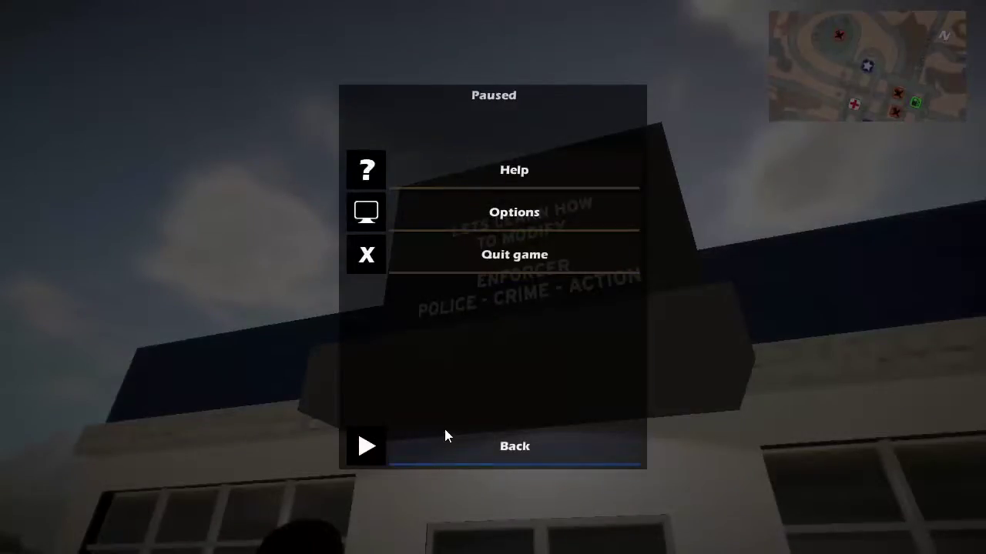
Resume the game, enter the police station, then exit the chief's office back to the street
click(515, 446)
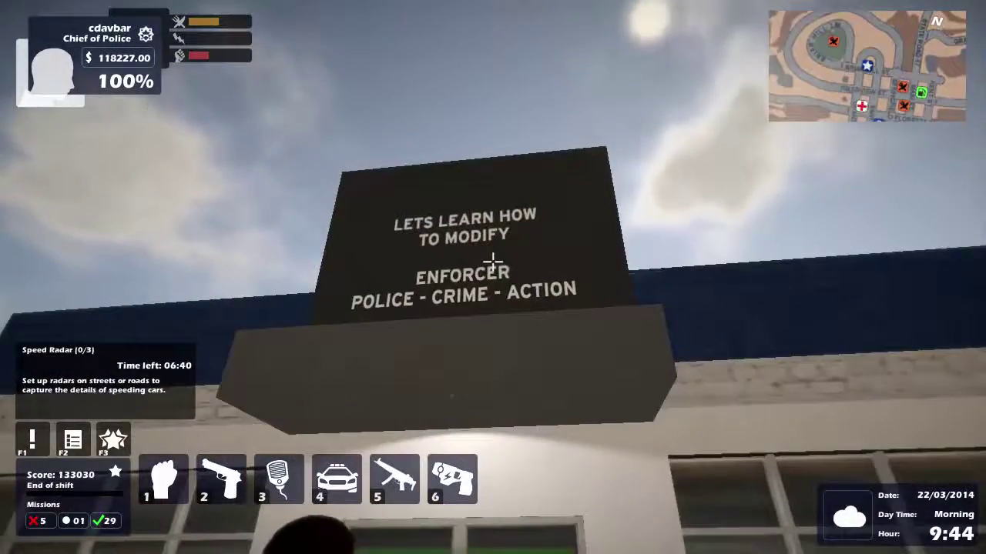
key(w)
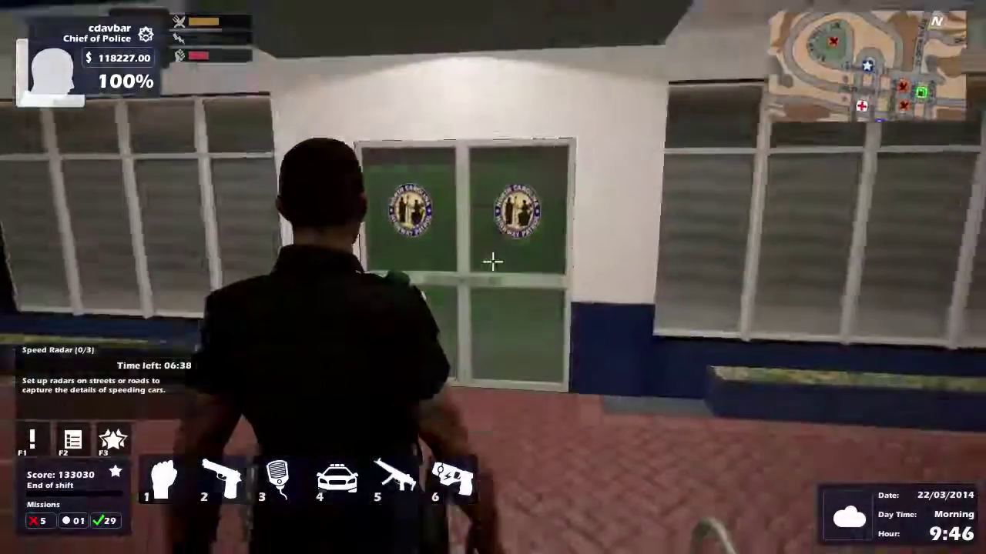
key(e)
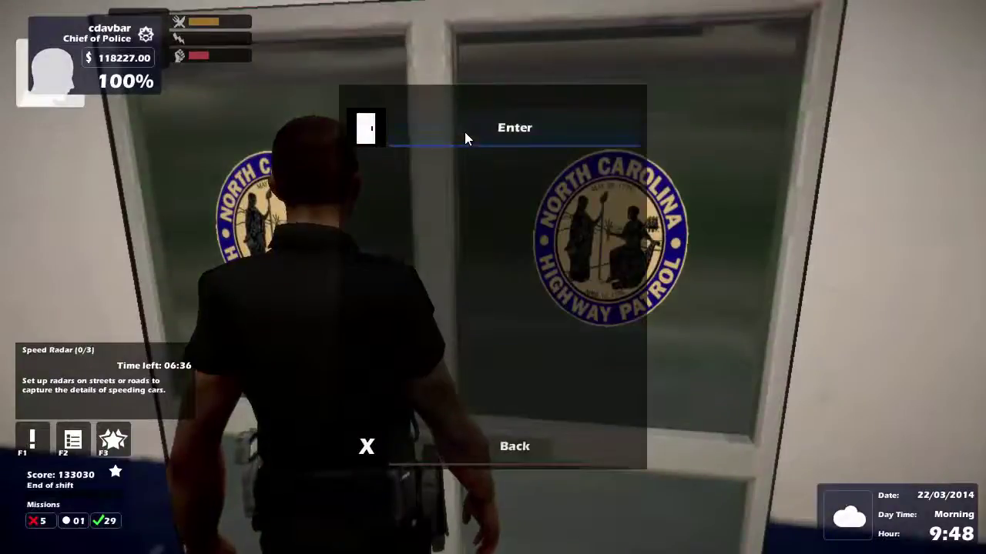
click(465, 135)
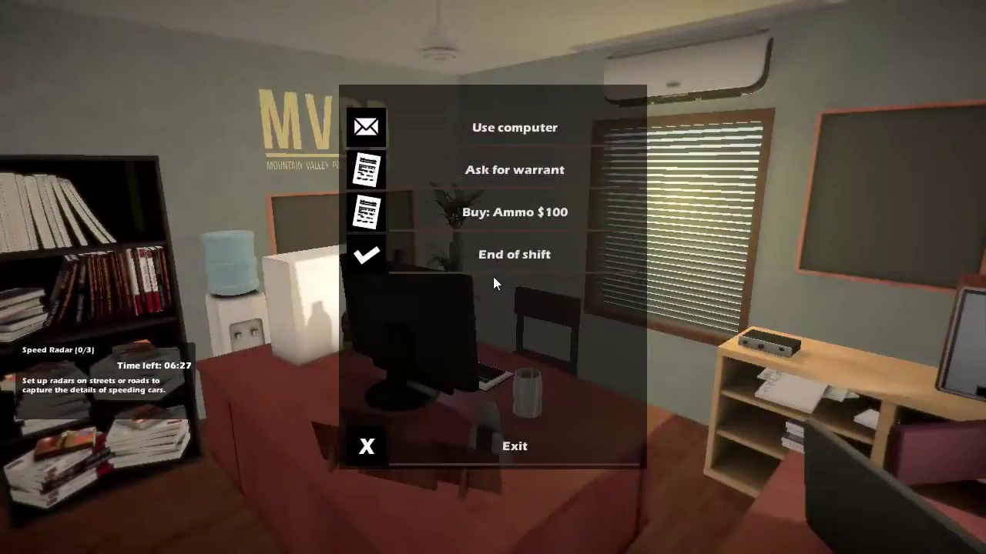
click(515, 446)
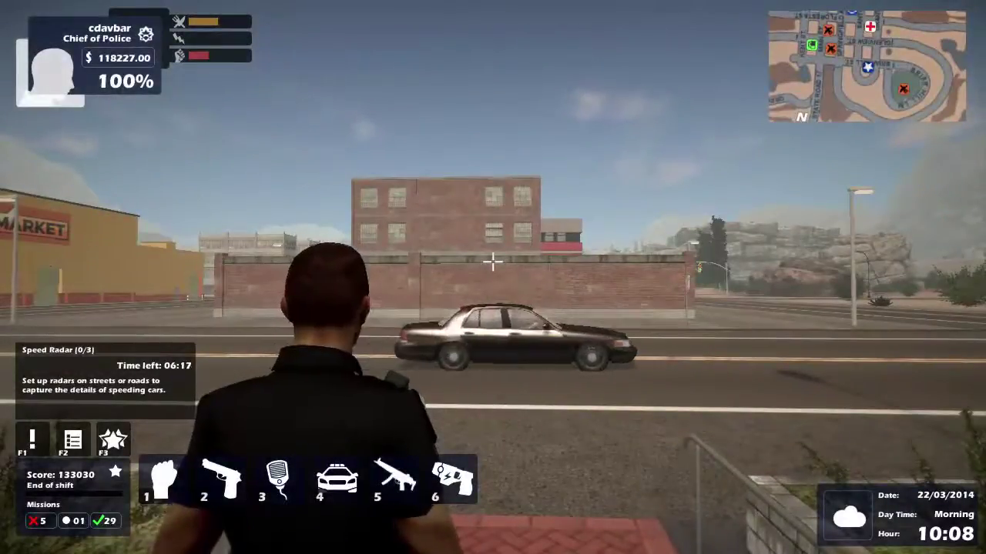
Back away from and walk up to the police station to view the new badge logo on its sign
mouse_move(493, 262)
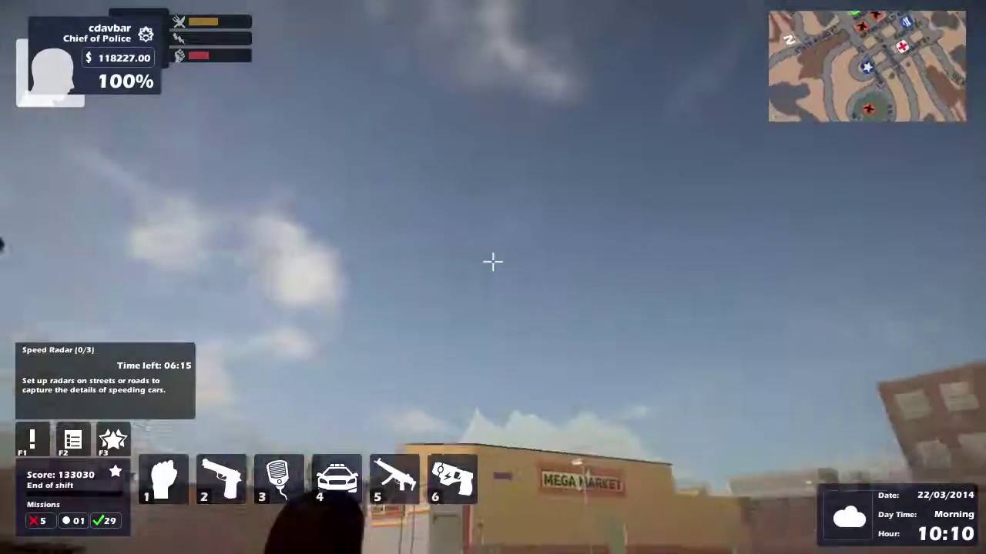
key(s)
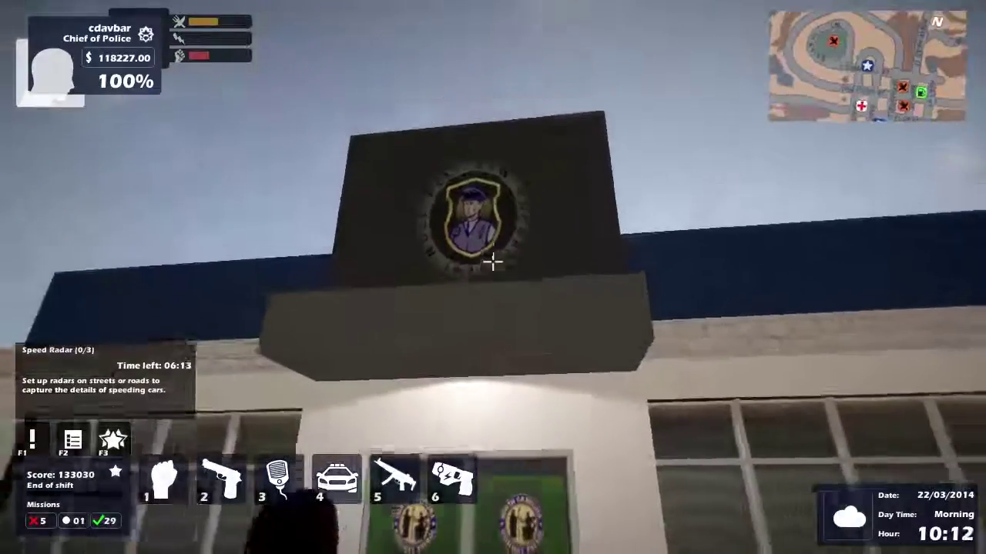
key(s)
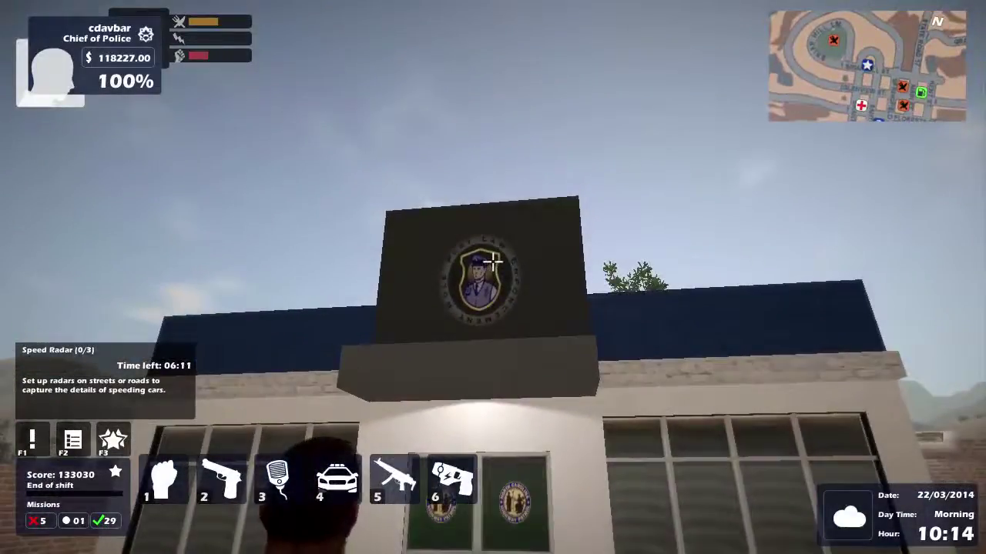
key(w)
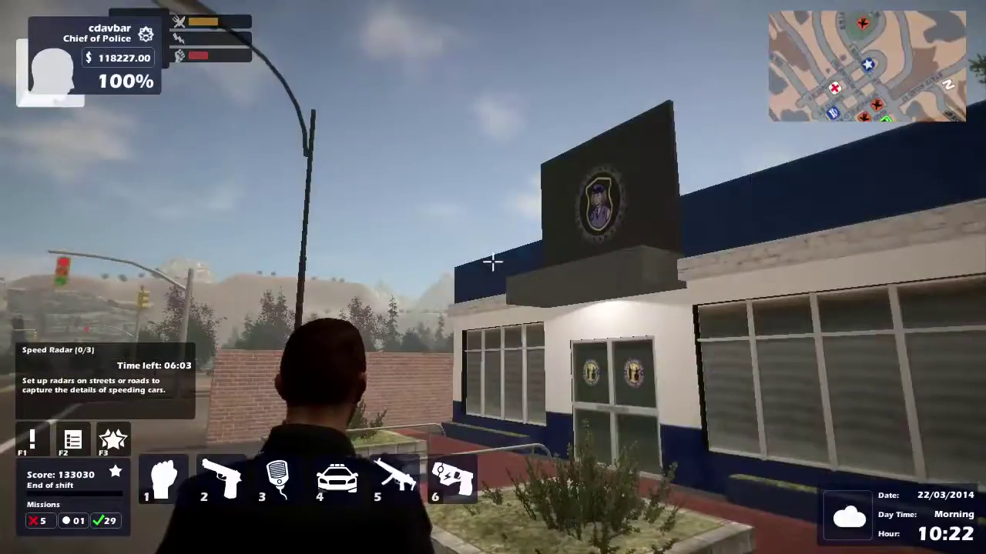
key(w)
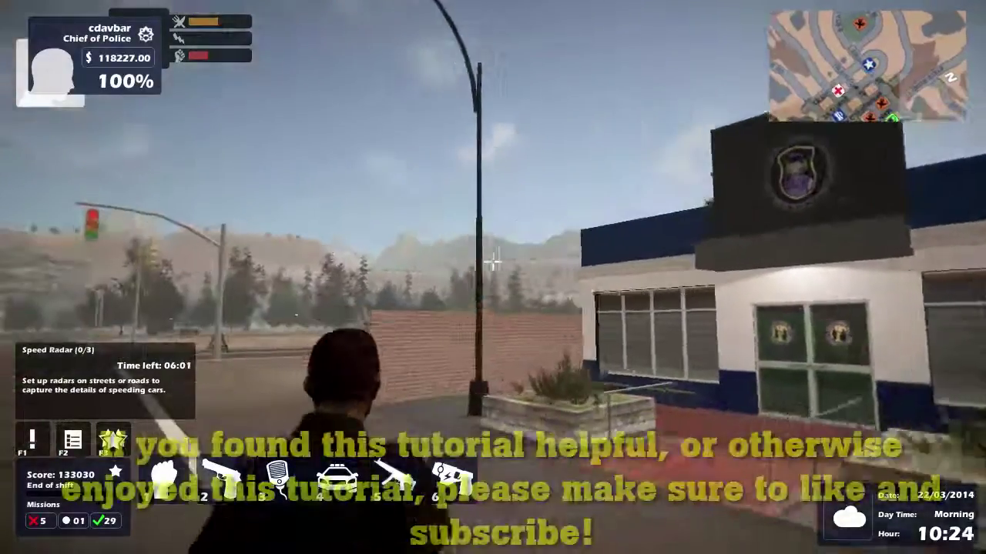
key(w)
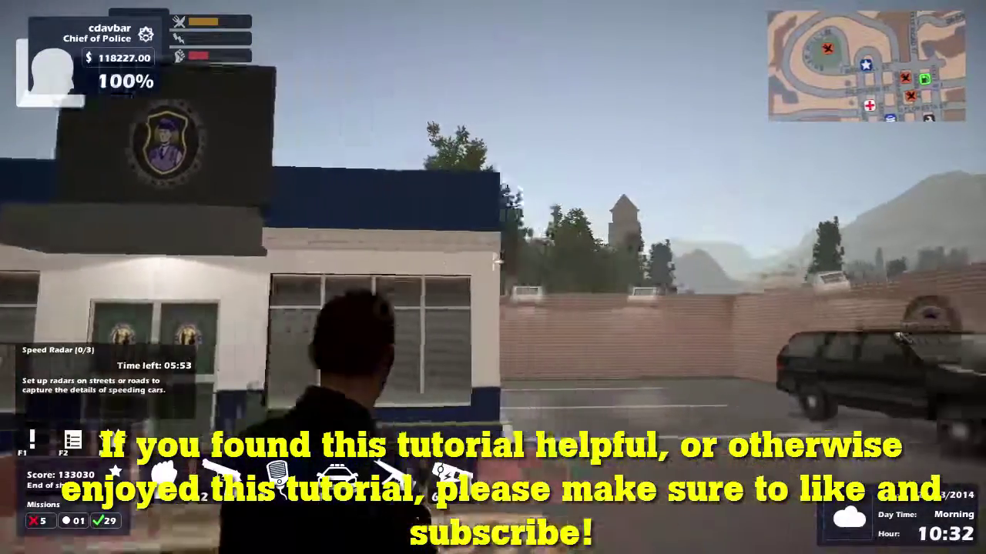
key(w)
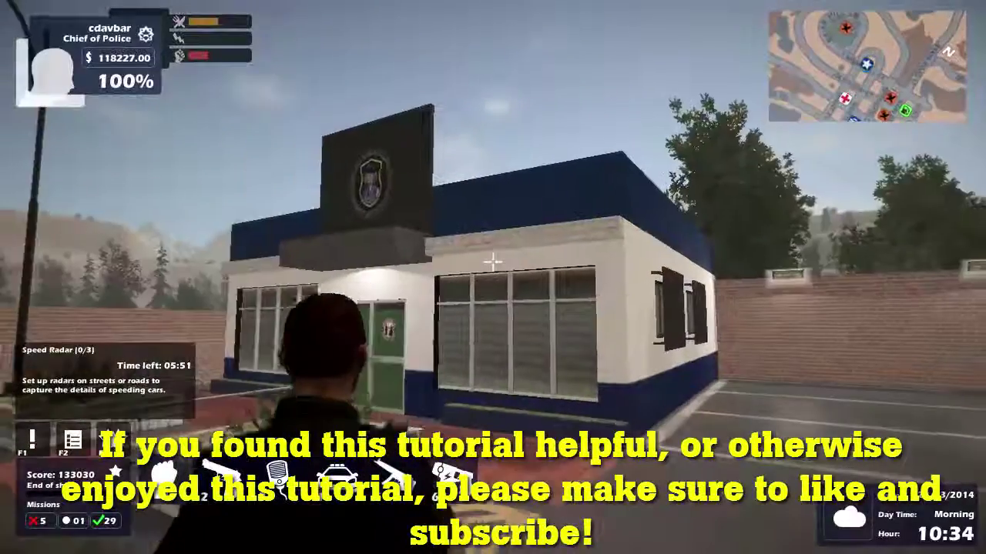
key(w)
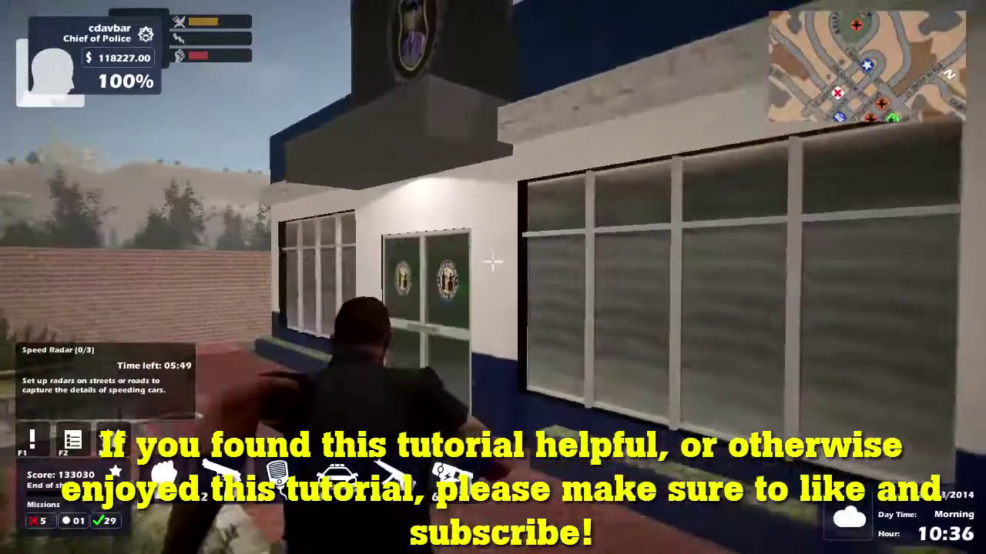
key(w)
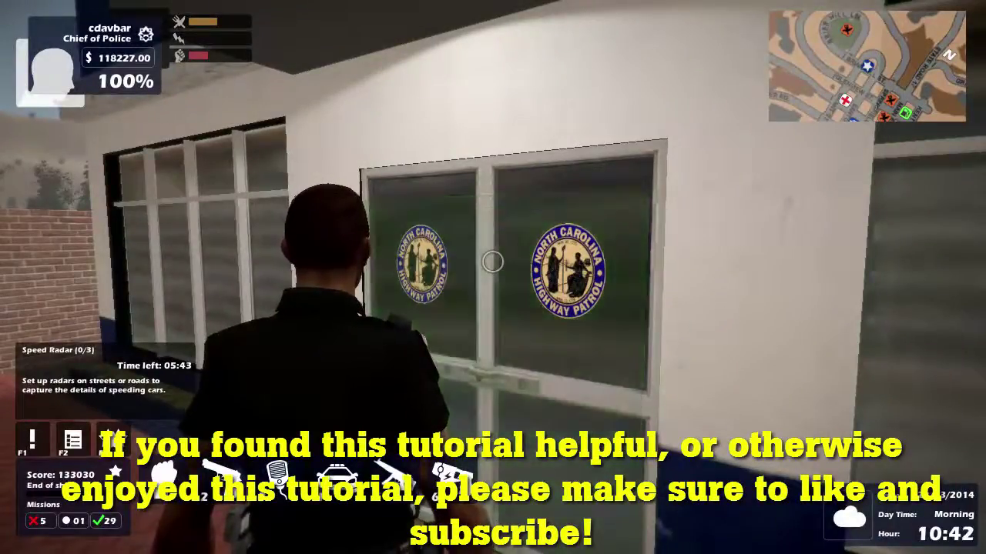
Leave the station door and walk to the road opposite the Mega Market
key(s)
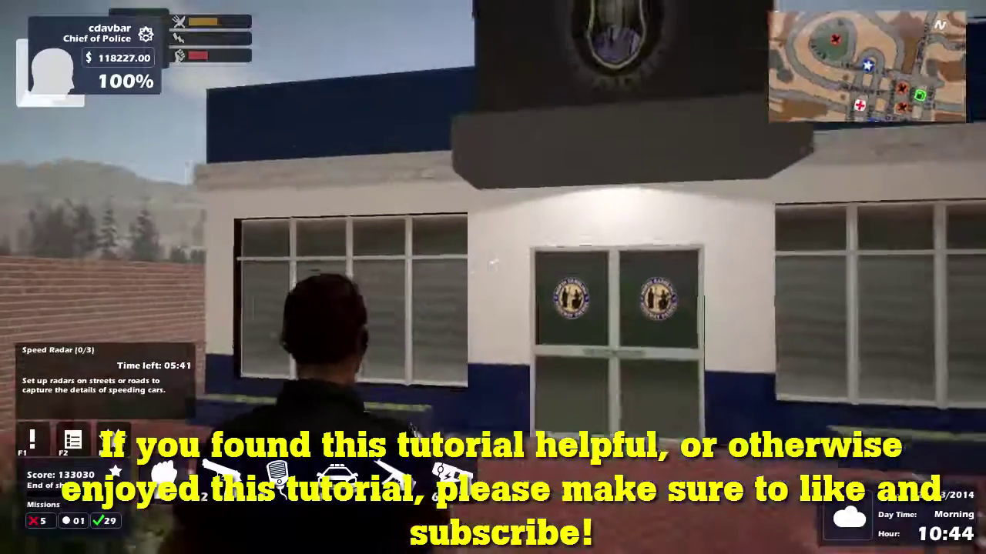
key(s)
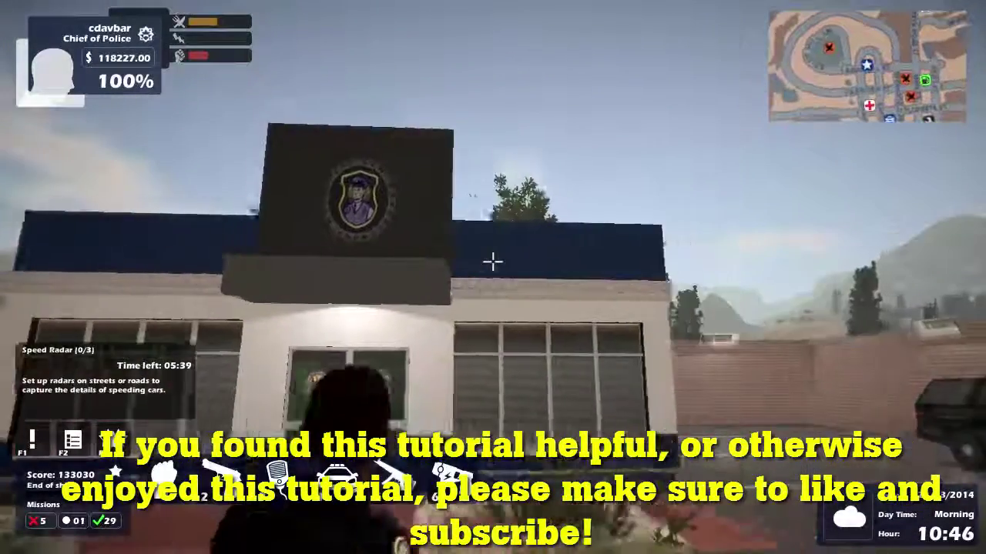
key(d)
key(w)
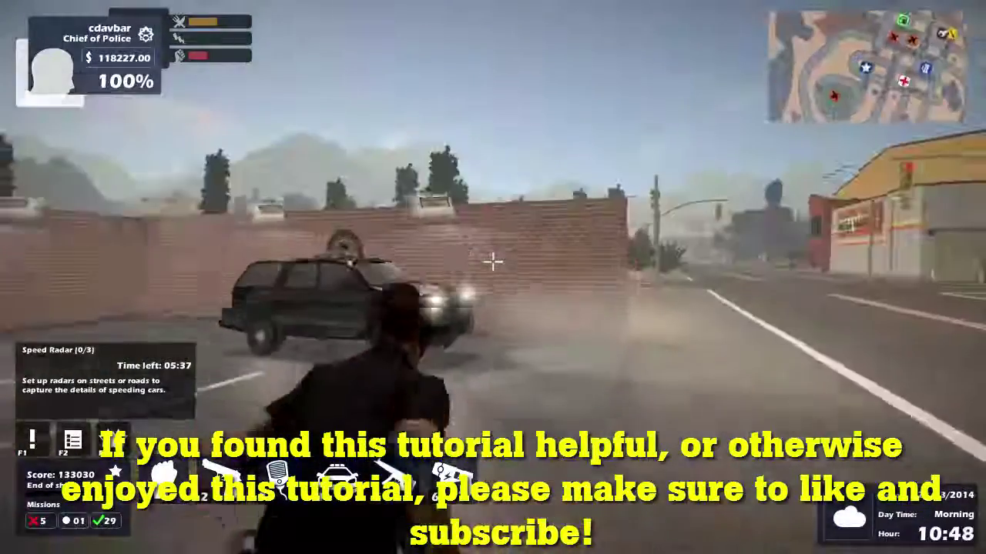
key(w)
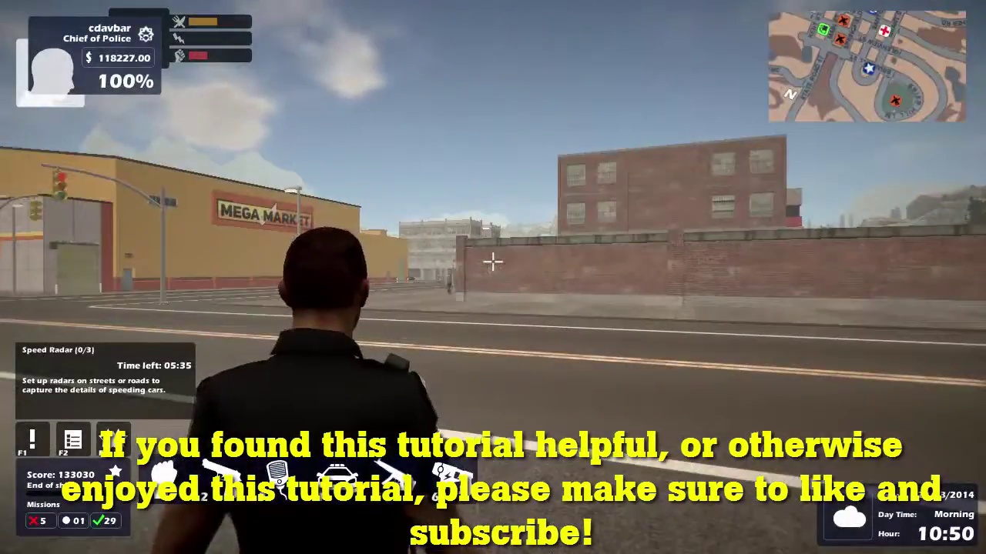
key(s)
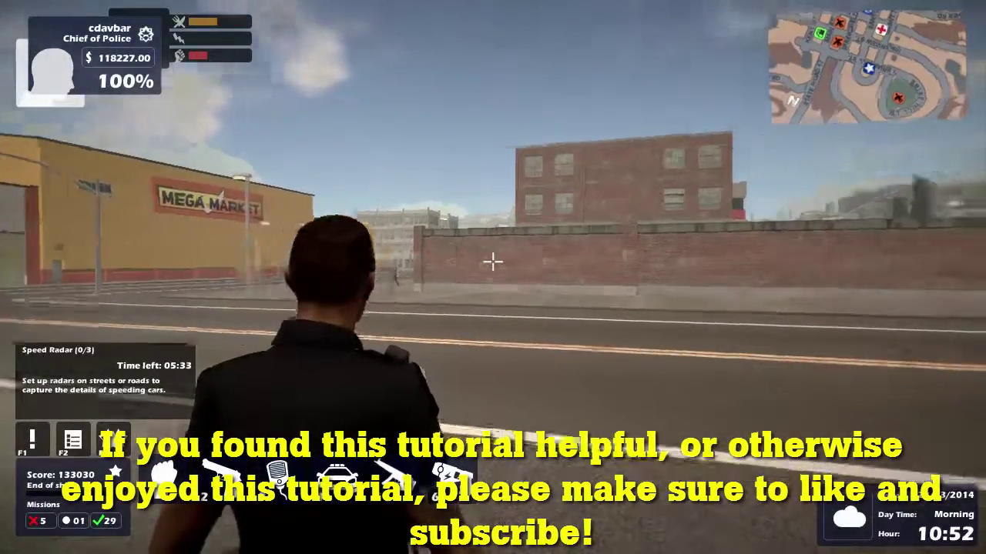